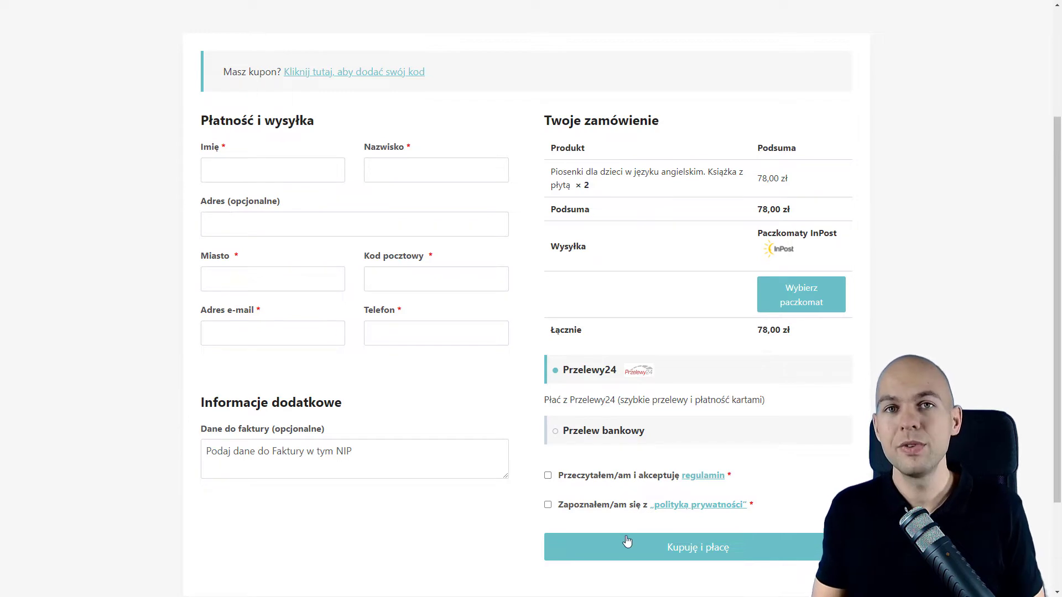
Step: Try to place the order without a parcel locker, and view and close the InPost locker map
click(669, 551)
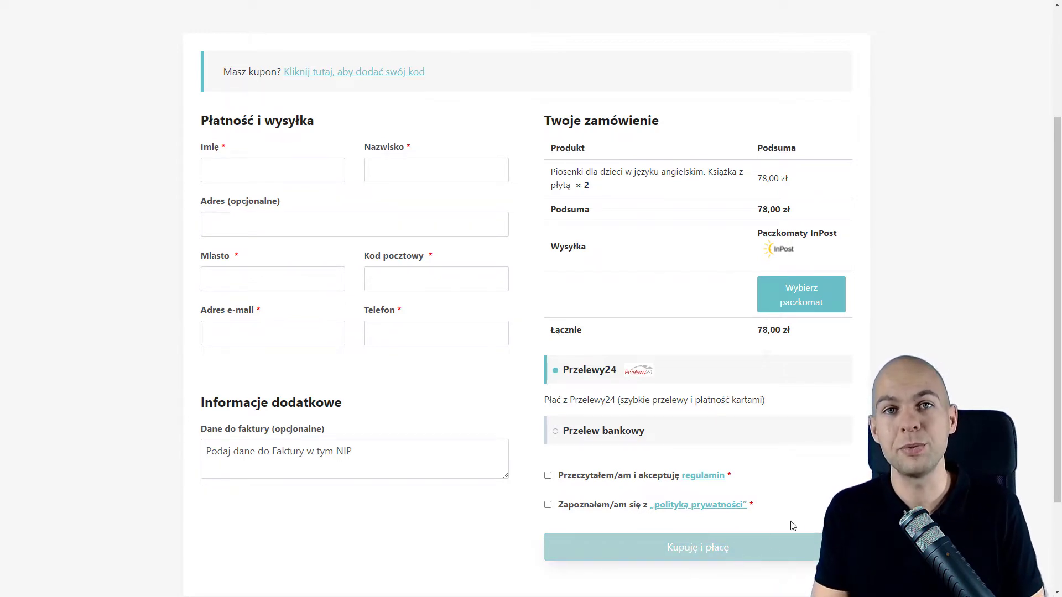
click(815, 309)
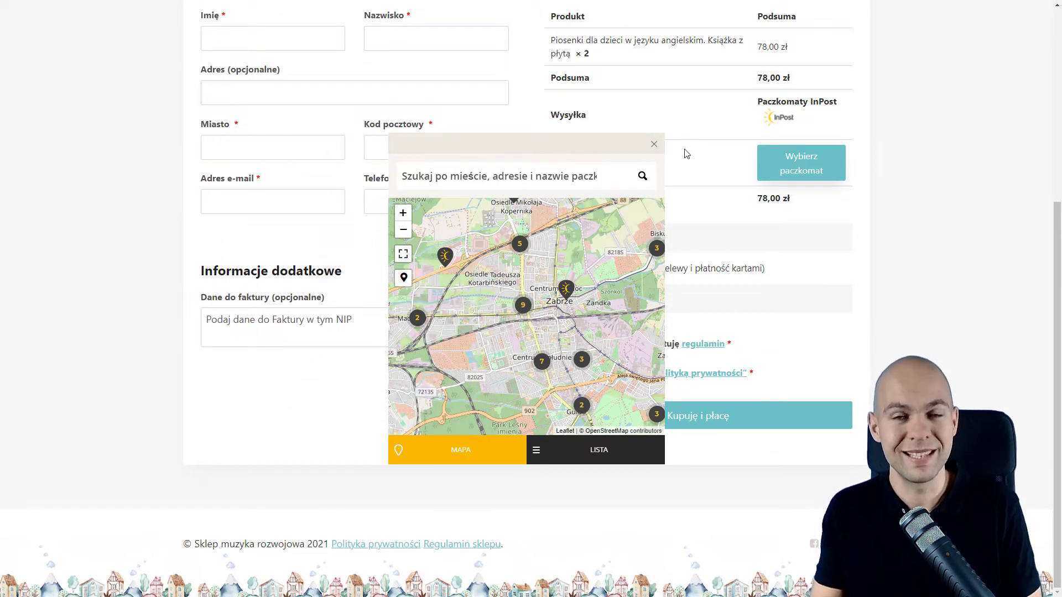
click(655, 146)
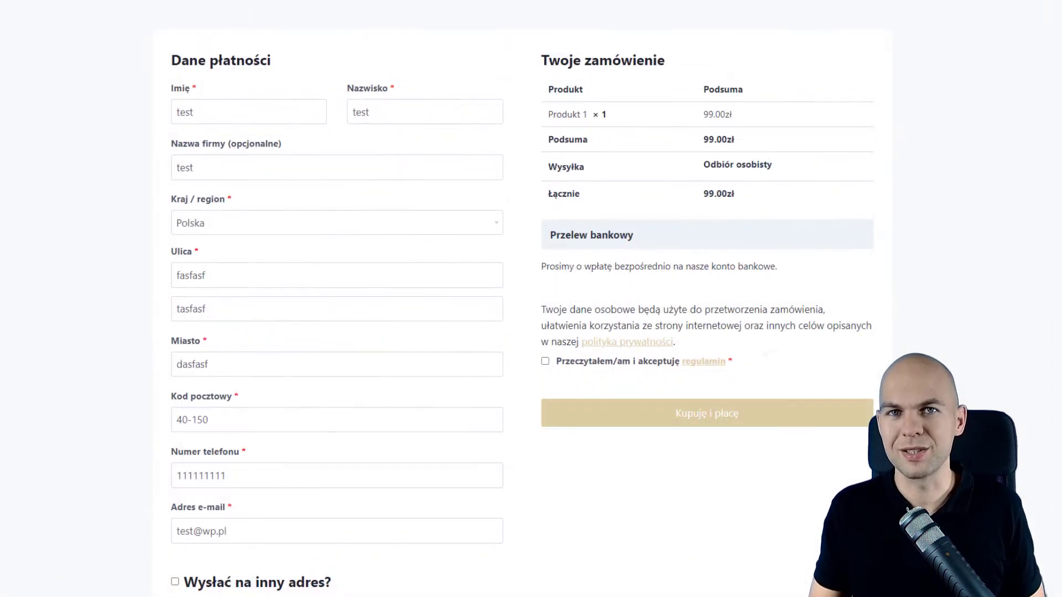
scroll(531, 298, down, 2)
scroll(531, 298, up, 3)
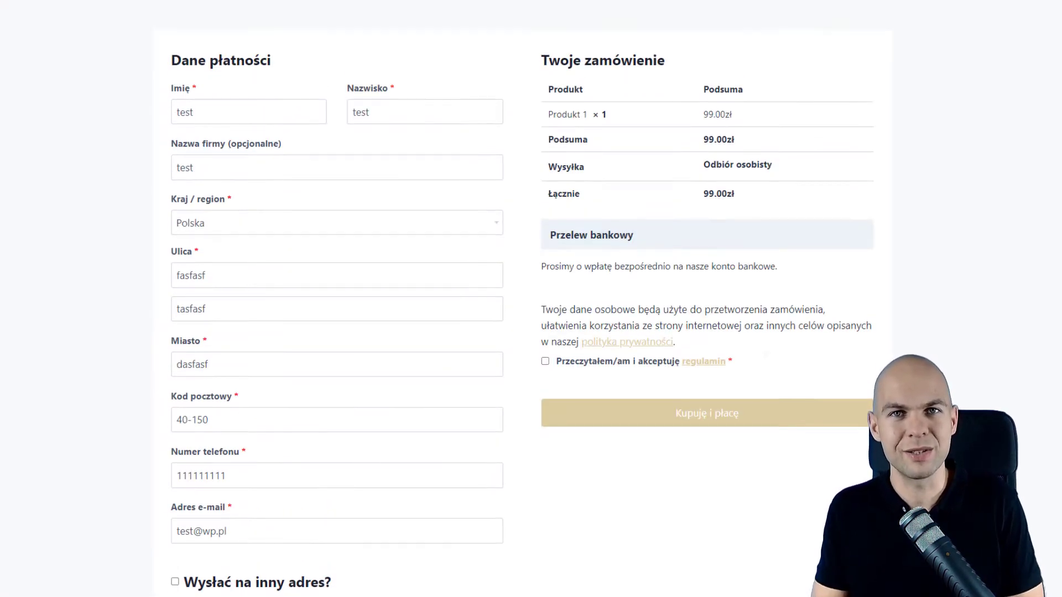
scroll(531, 299, up, 1)
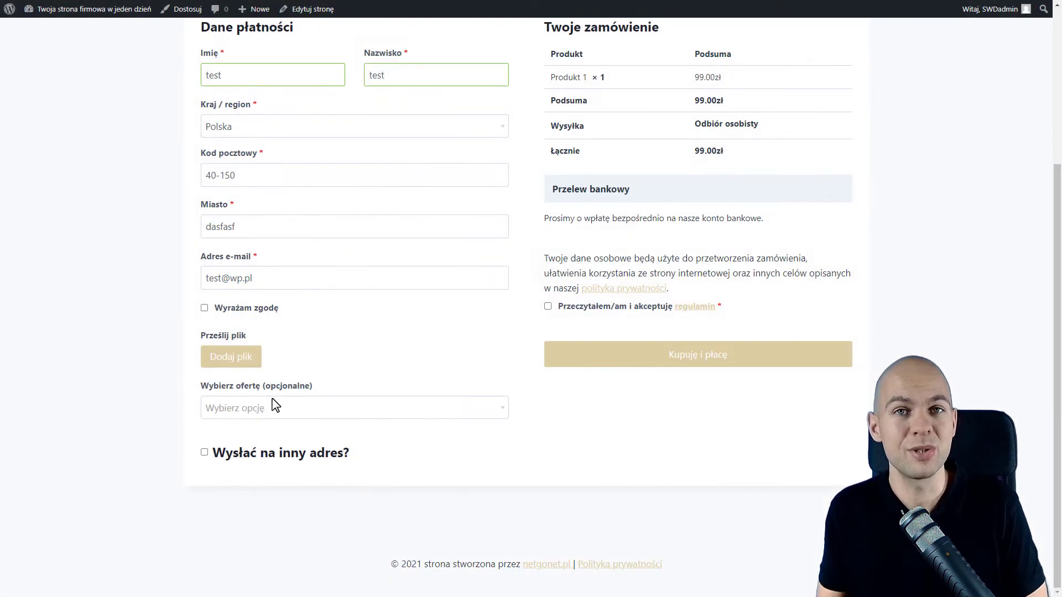
Step: Choose "Opcja 1 (+ 5% sumy całkowitej)" for the Wybierz ofertę field in the checkout form
click(263, 410)
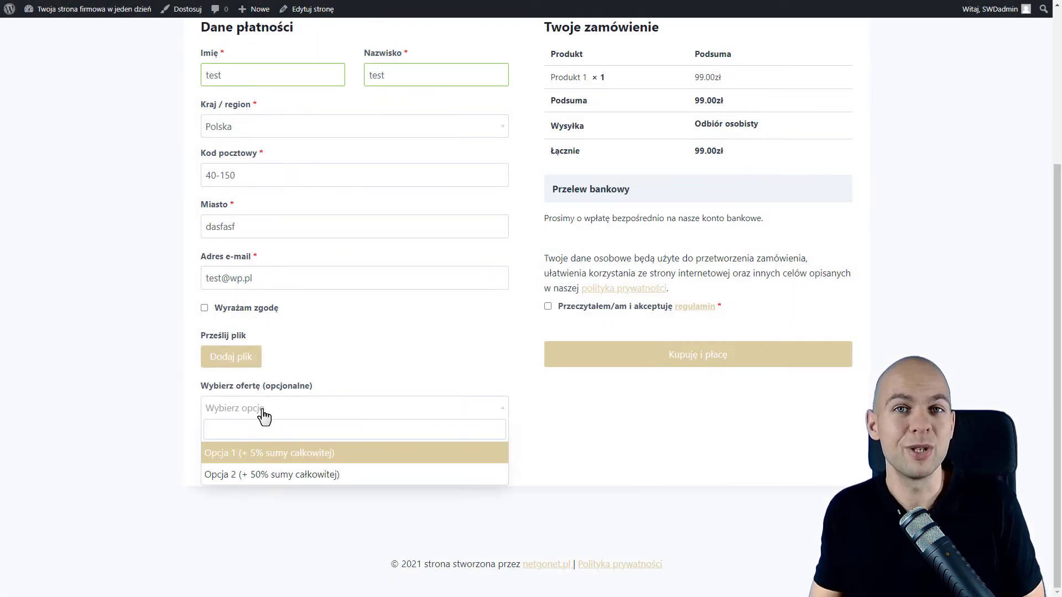
click(221, 453)
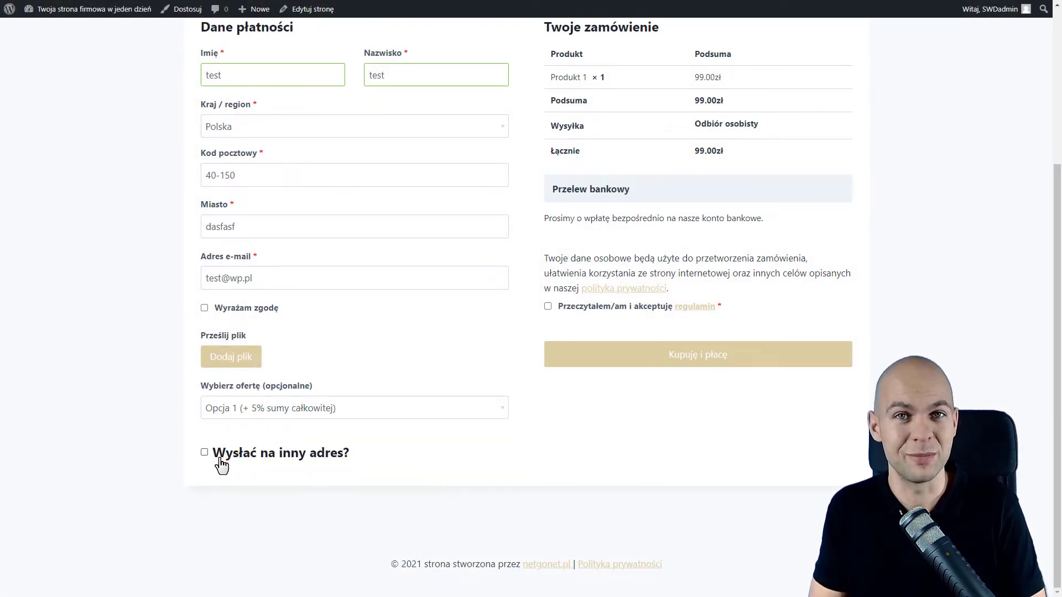
click(289, 409)
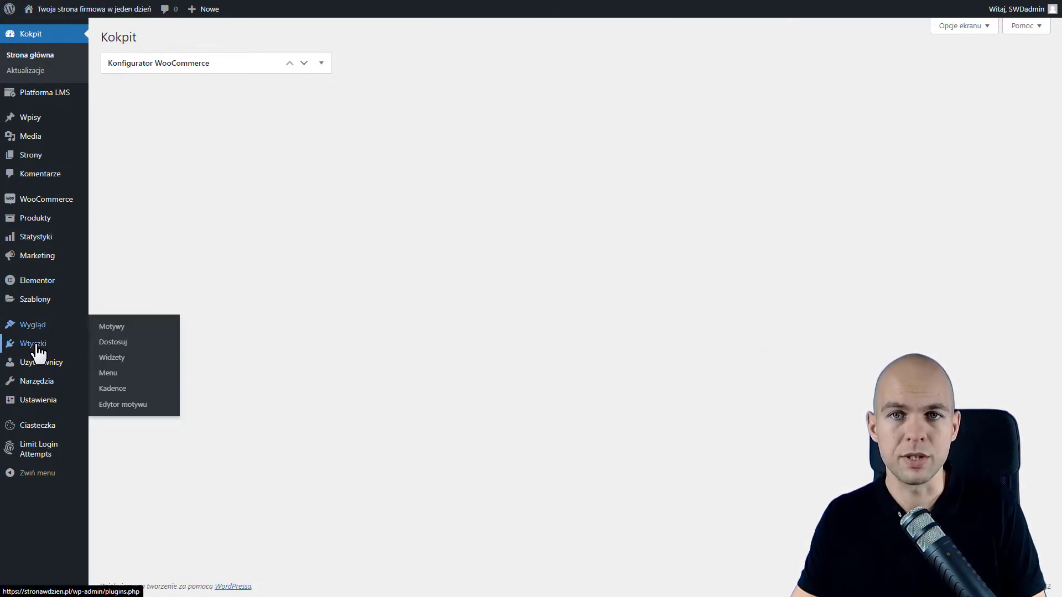
Step: Search the plugin directory for "Flexible Checkout Fields" and open WooCommerce's Pola zamówienia page
mouse_move(37, 347)
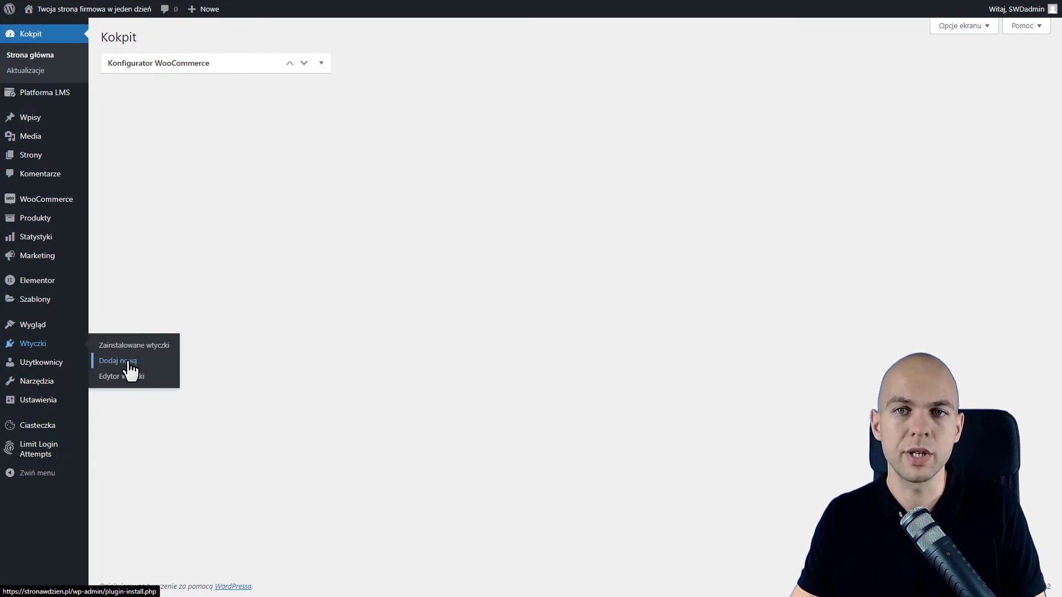
click(131, 366)
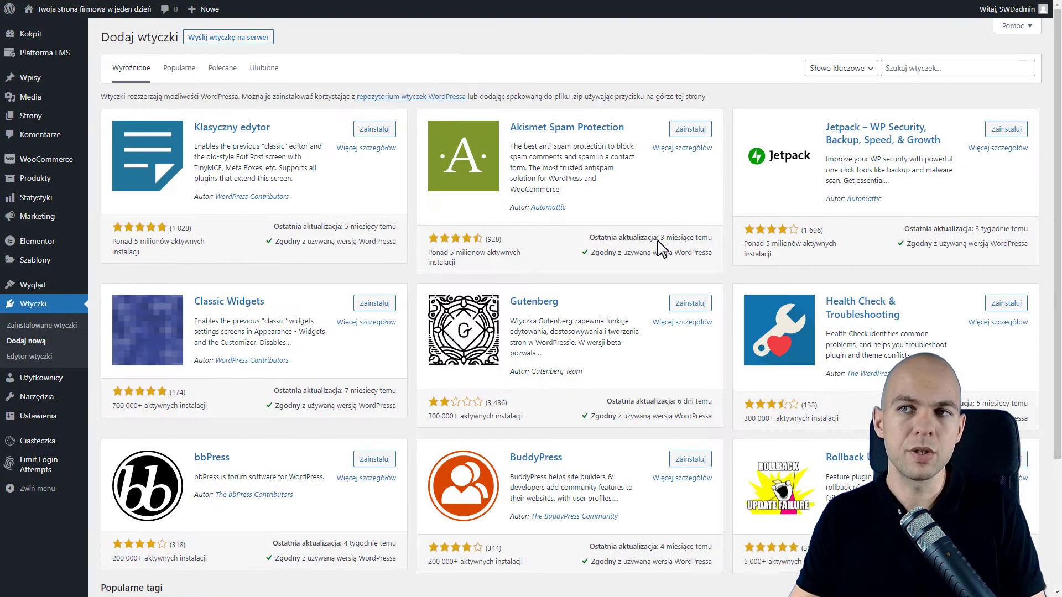
click(948, 74)
text(Flexible Checkout Fields)
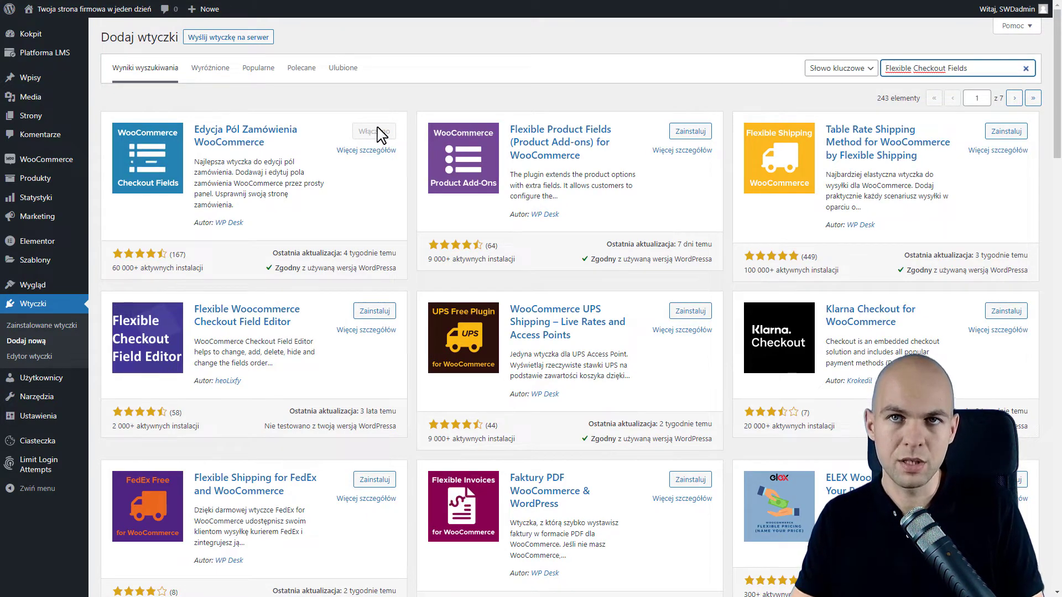
mouse_move(31, 162)
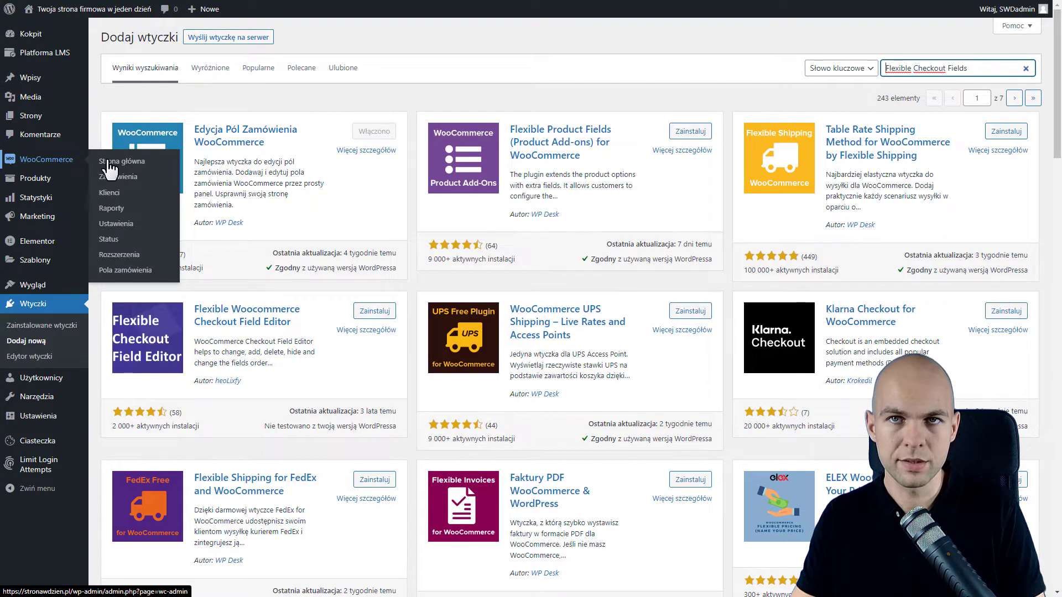
click(139, 273)
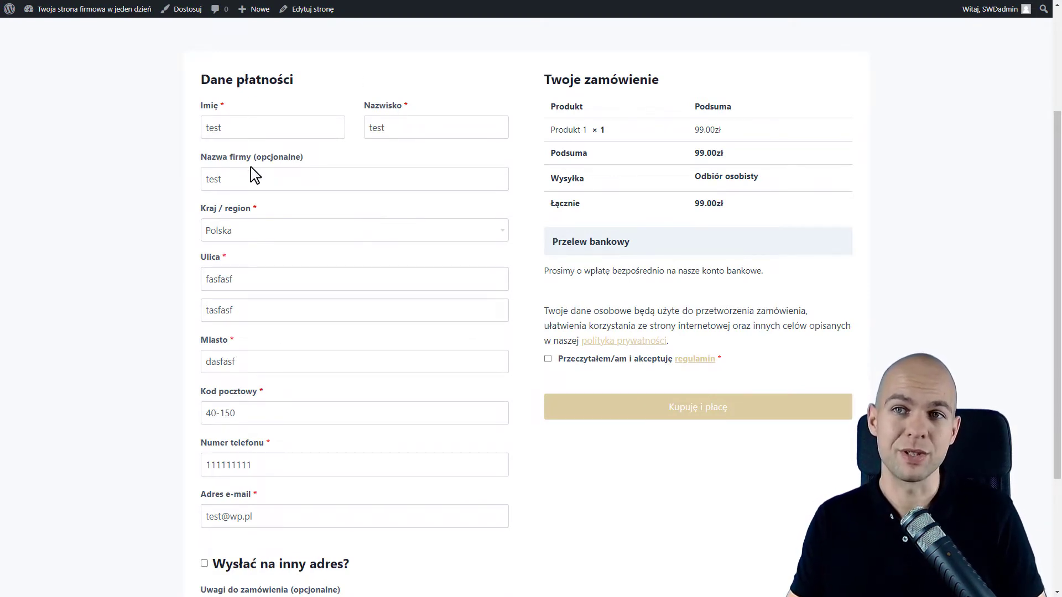
Step: Return from the shop's checkout page to the WordPress admin and reopen the Pola zamówienia settings
scroll(331, 434, down, 2)
scroll(339, 436, up, 2)
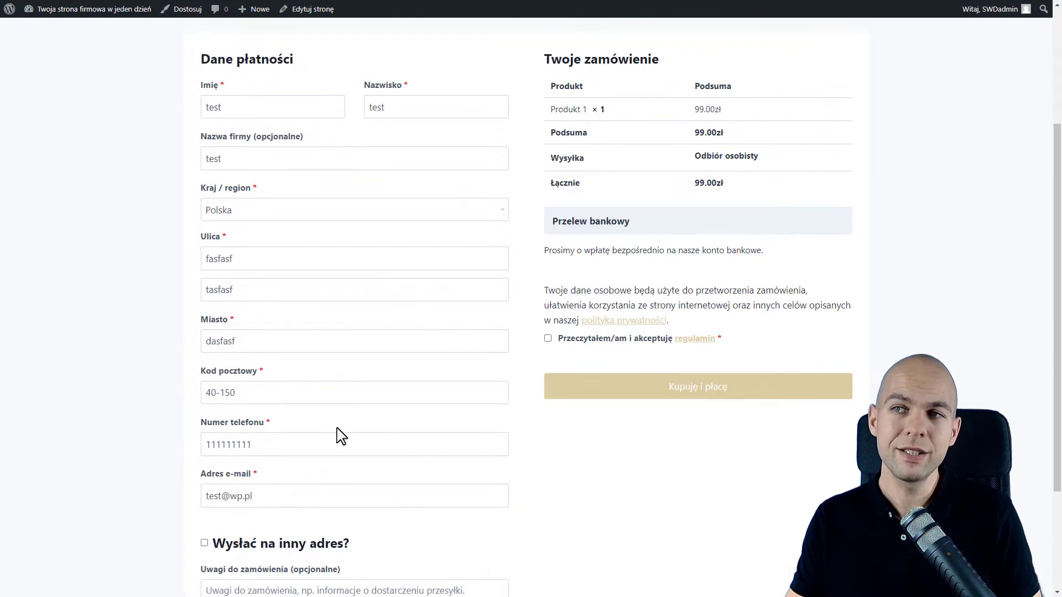
scroll(343, 423, up, 1)
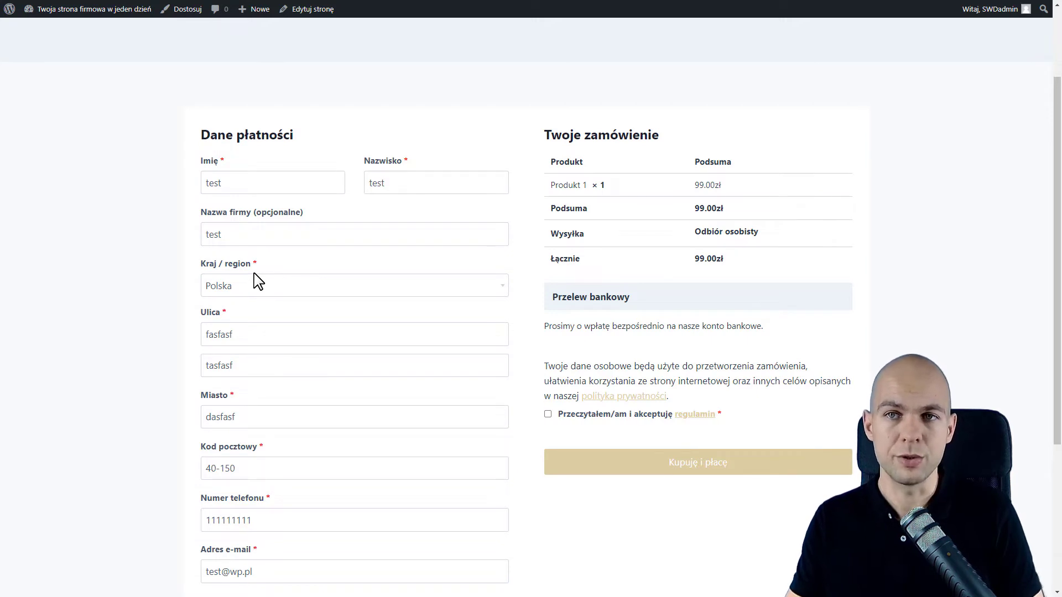
click(14, 16)
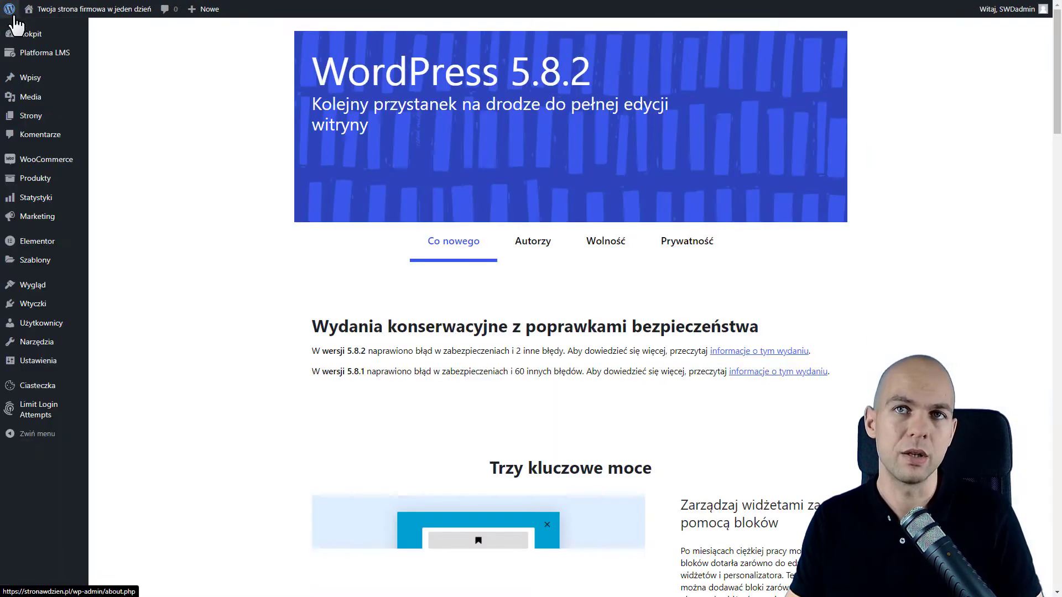
mouse_move(39, 163)
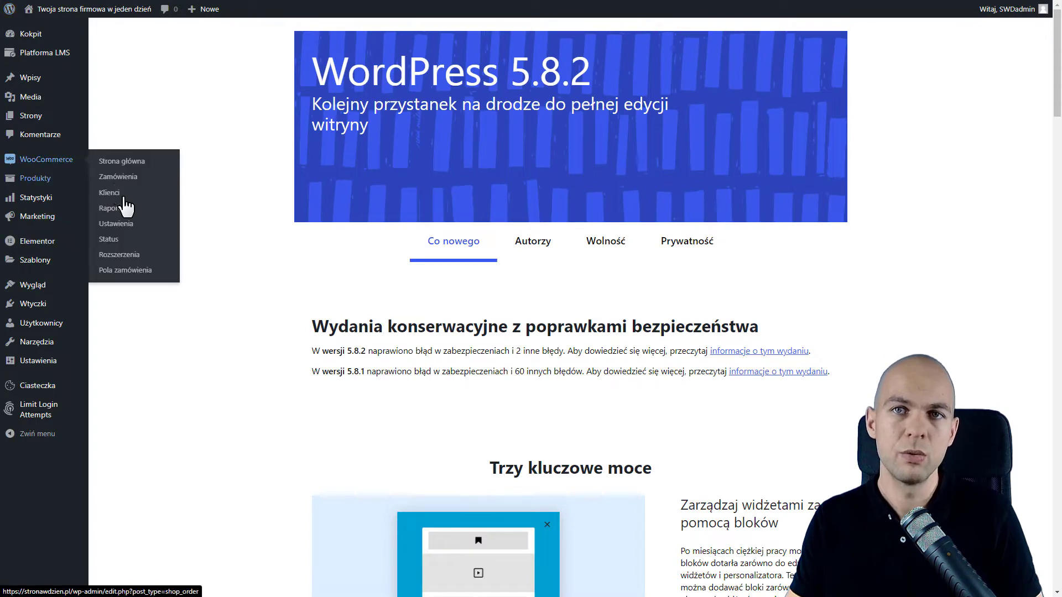
click(108, 276)
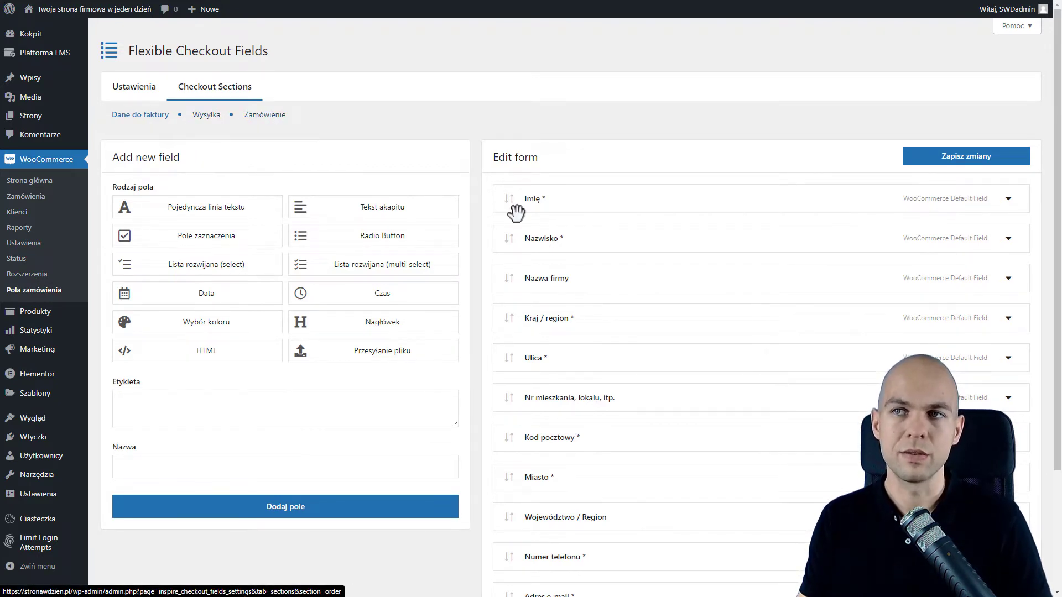
Step: Disable the Nazwa firmy field in the Dane do faktury section and collapse its settings
scroll(562, 243, down, 1)
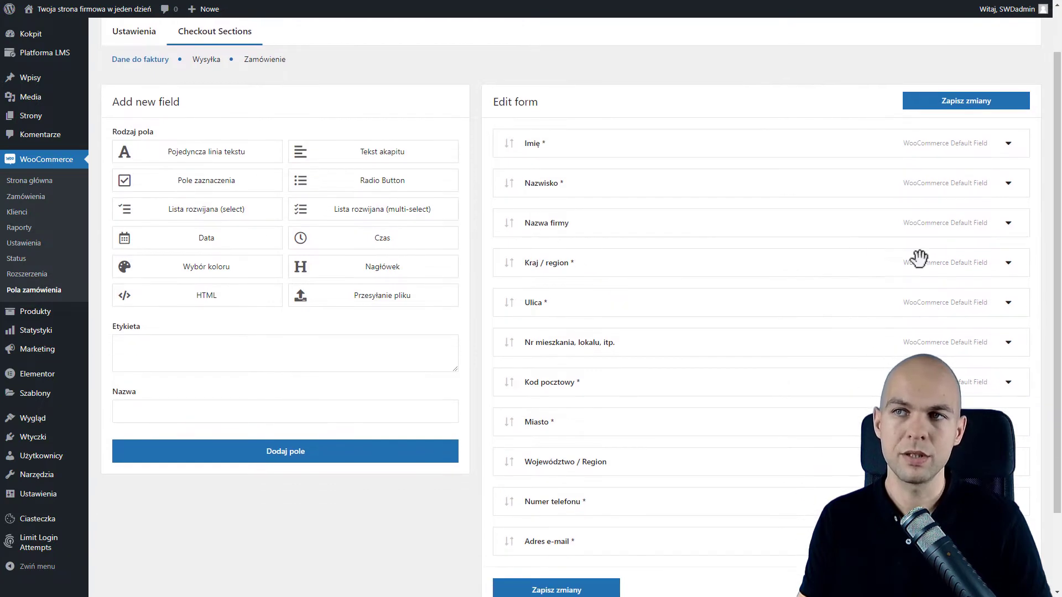
click(1008, 223)
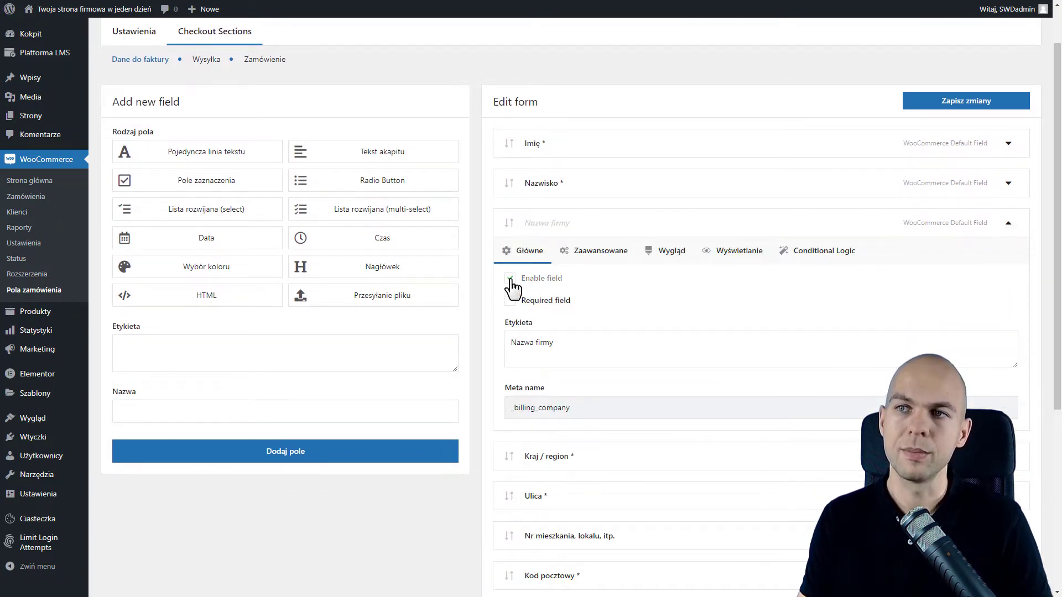
click(1008, 223)
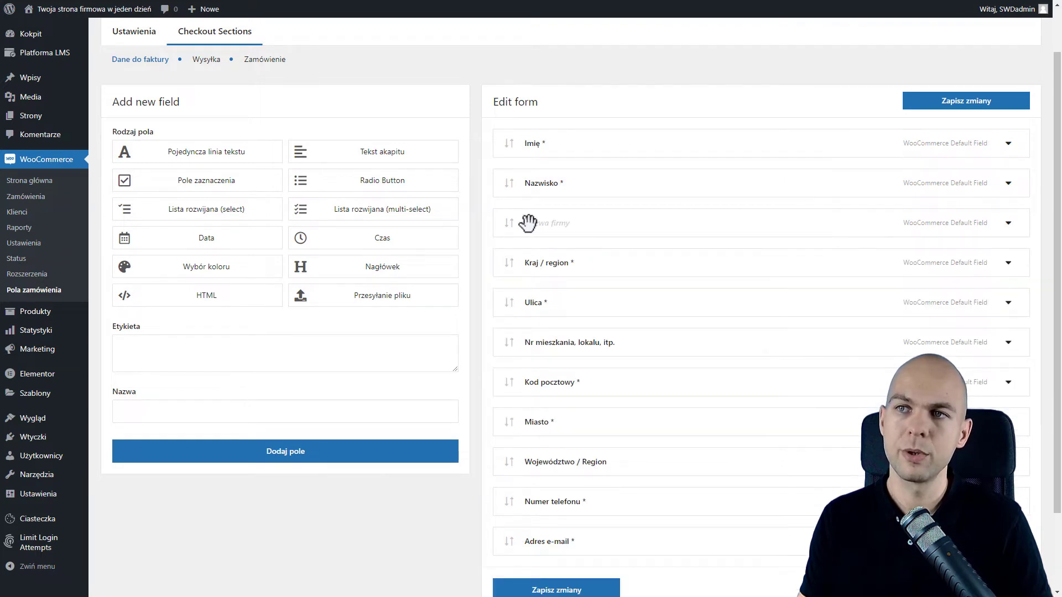
Step: Disable the Ulica and "Nr mieszkania, lokalu, itp." fields in the billing form
scroll(567, 213, down, 1)
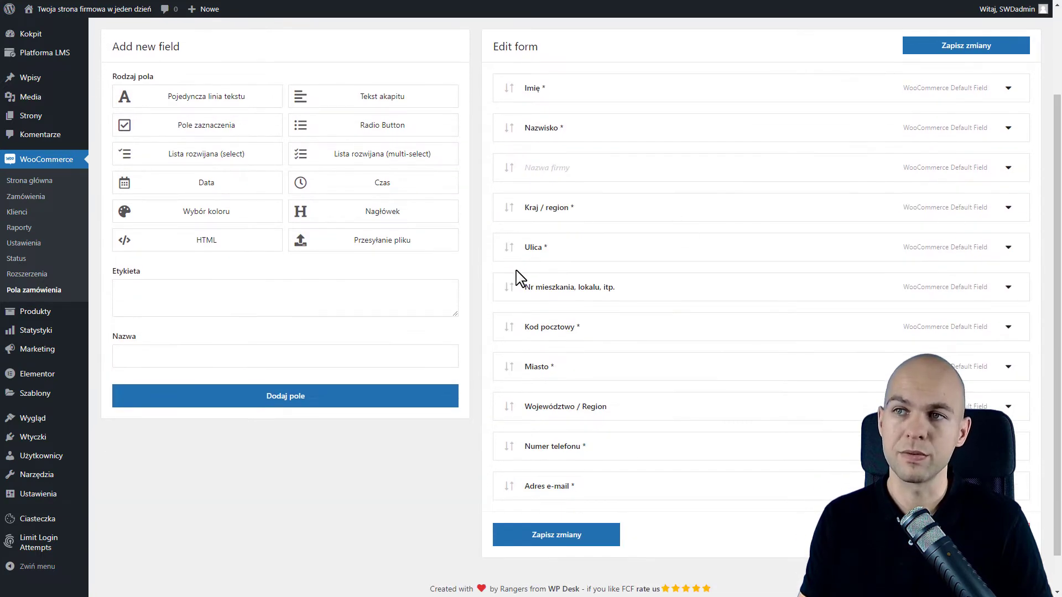
click(578, 250)
click(516, 303)
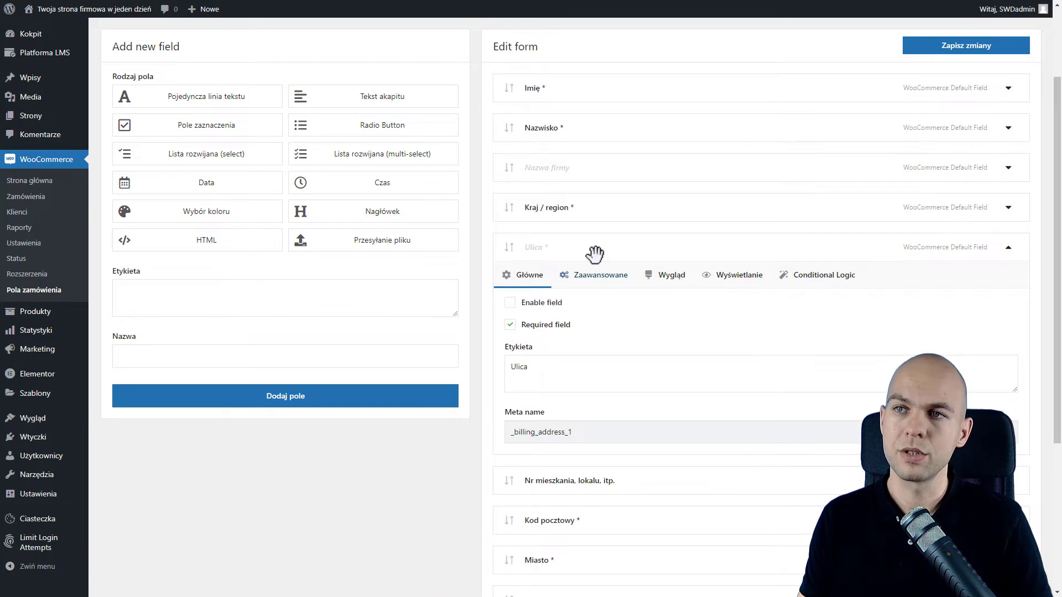
click(596, 256)
click(561, 288)
click(539, 342)
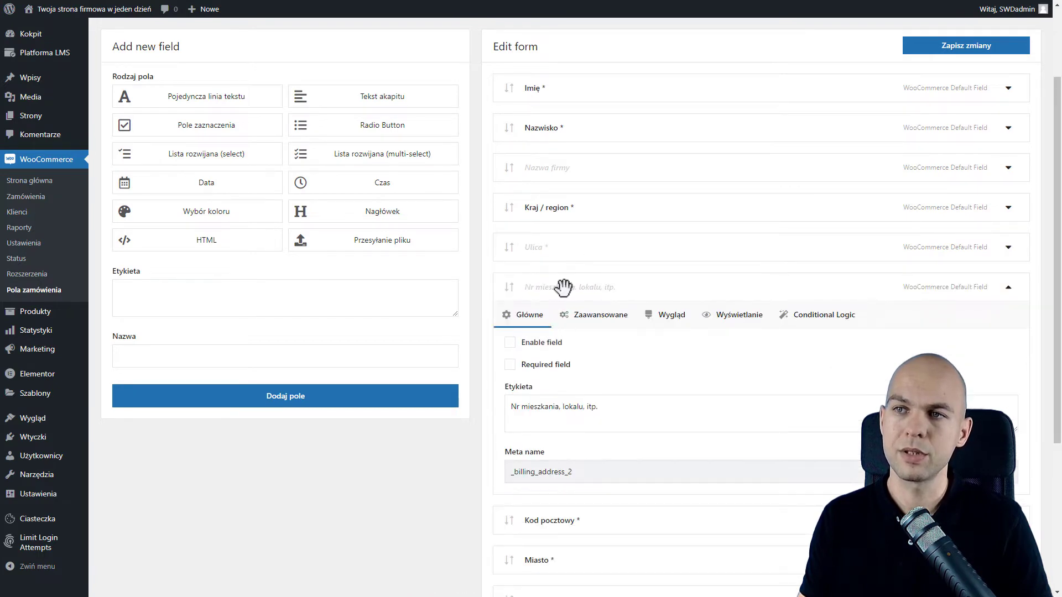
click(562, 287)
Step: Disable the Numer telefonu and Województwo / Region billing fields and save the form changes
click(553, 446)
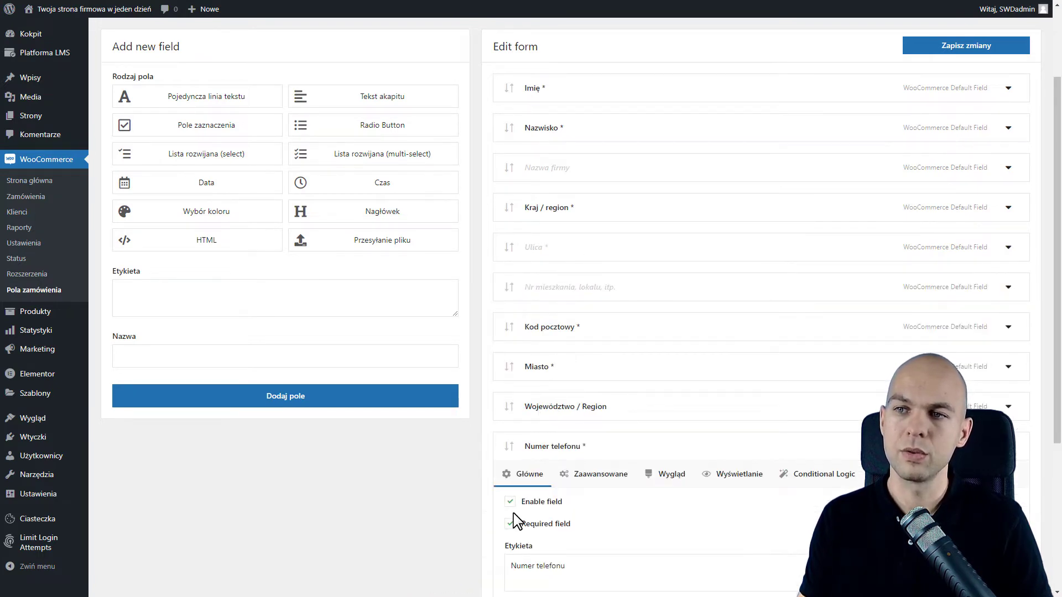
click(510, 502)
click(564, 445)
click(576, 408)
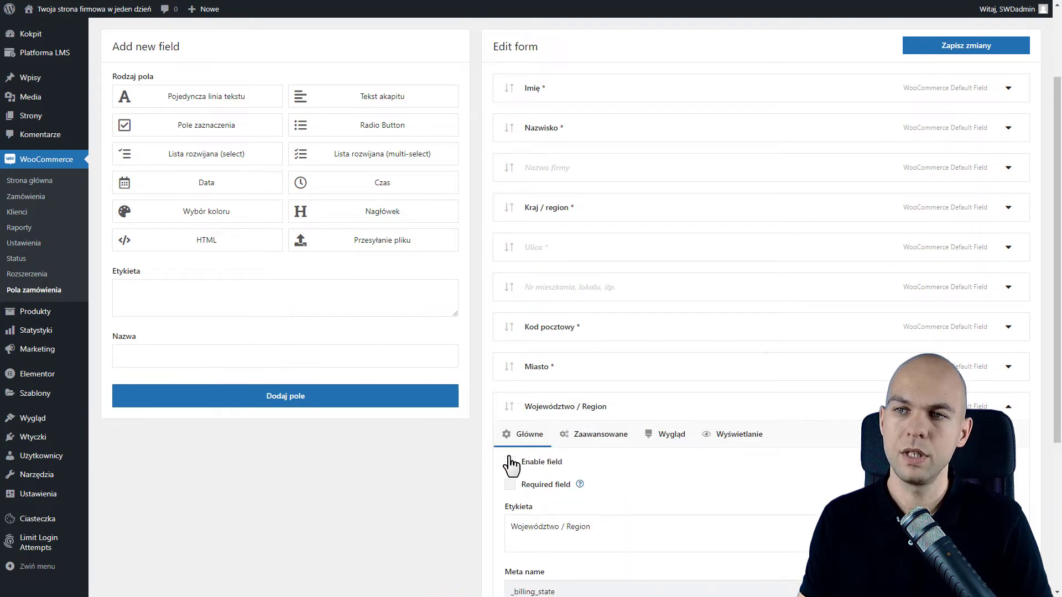
click(510, 462)
click(586, 407)
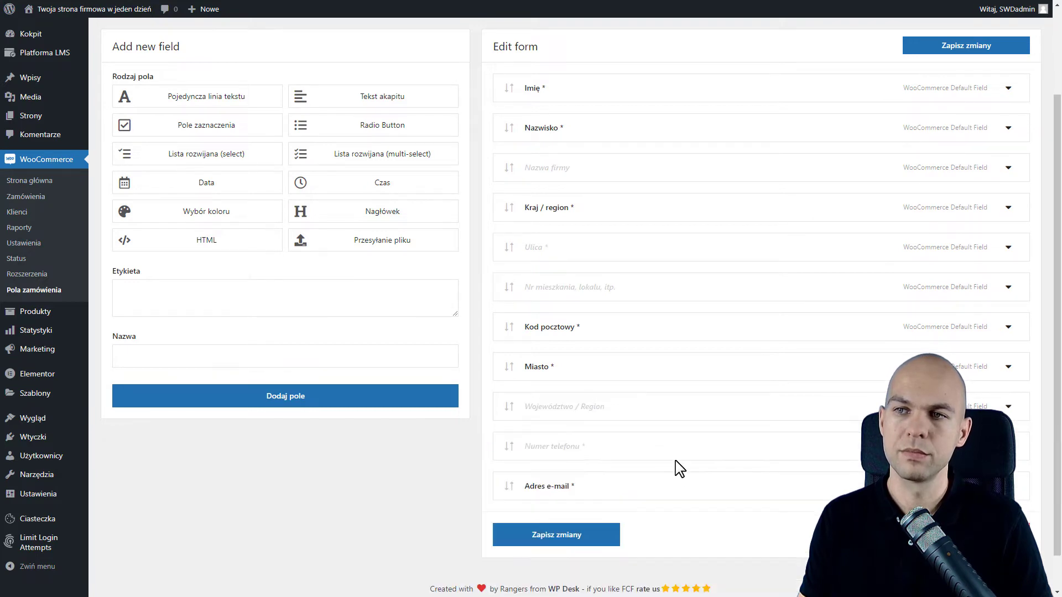
click(588, 548)
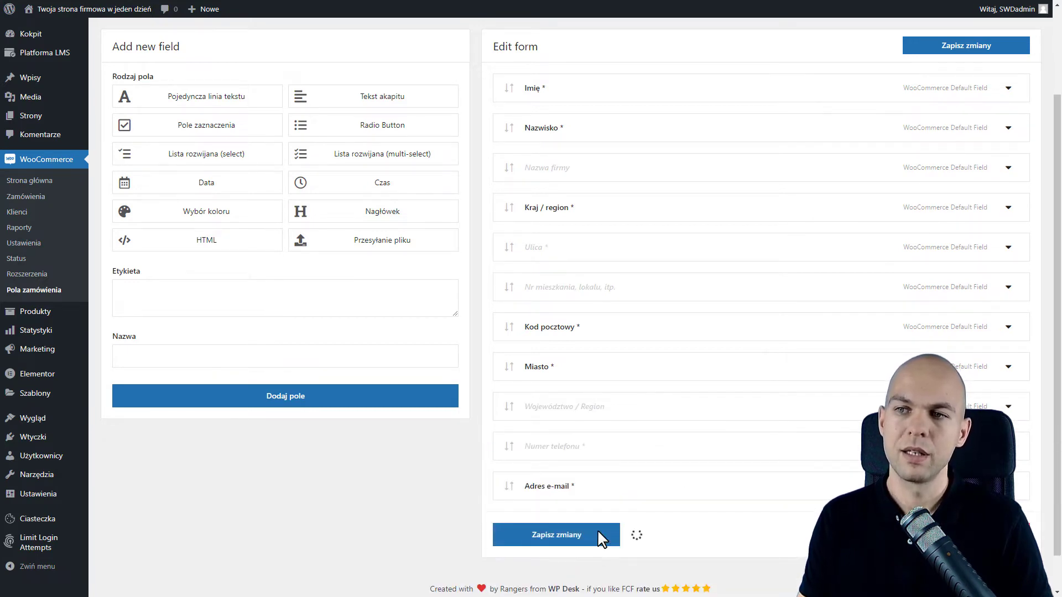
Step: Disable the Województwo / Region and Miasto fields in the Wysyłka section
scroll(207, 131, up, 3)
click(204, 118)
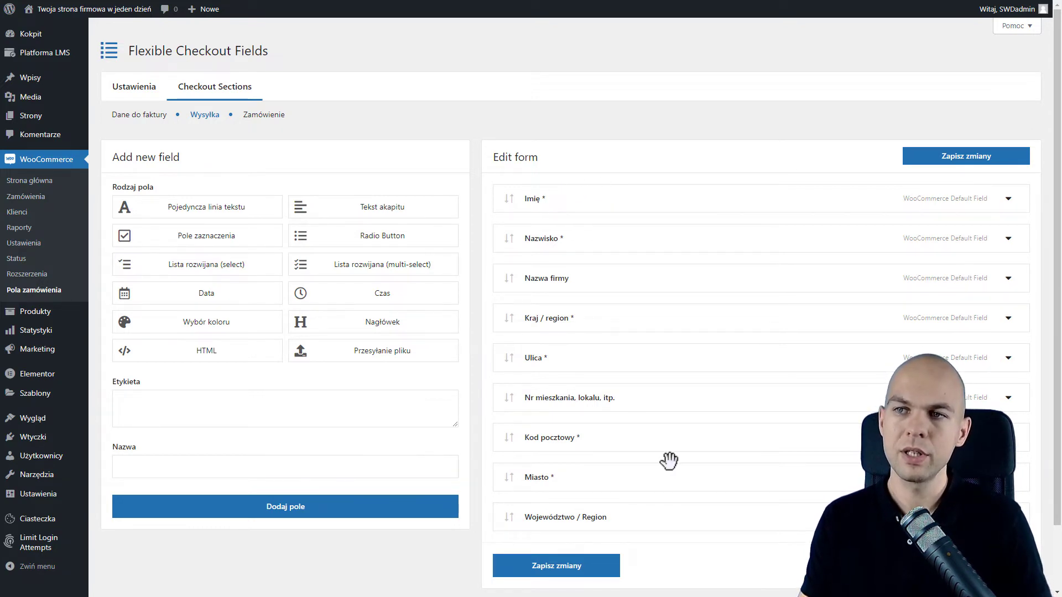
click(1008, 517)
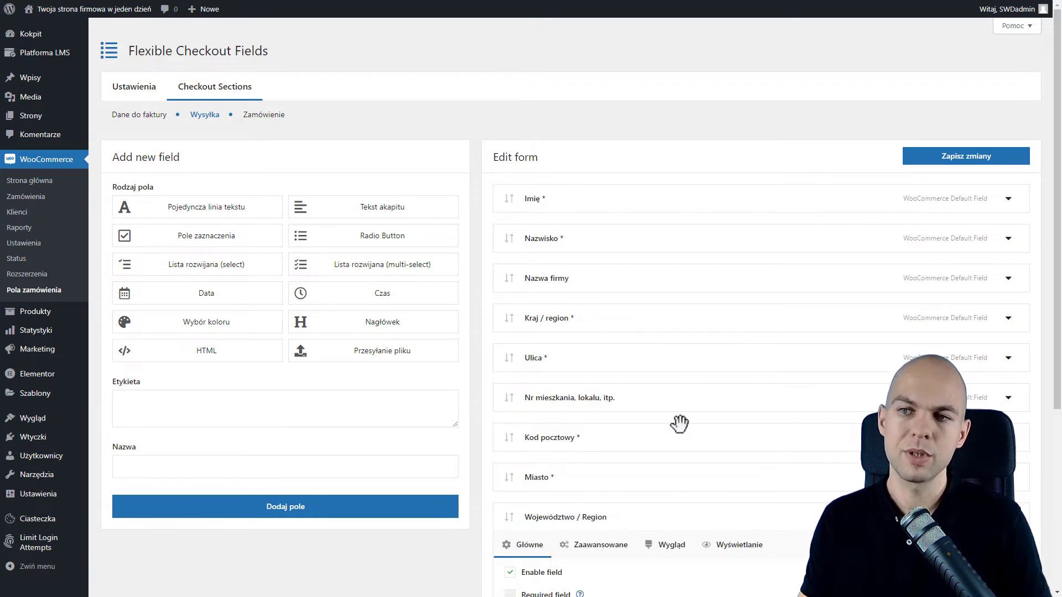
scroll(680, 421, down, 3)
click(534, 406)
click(587, 313)
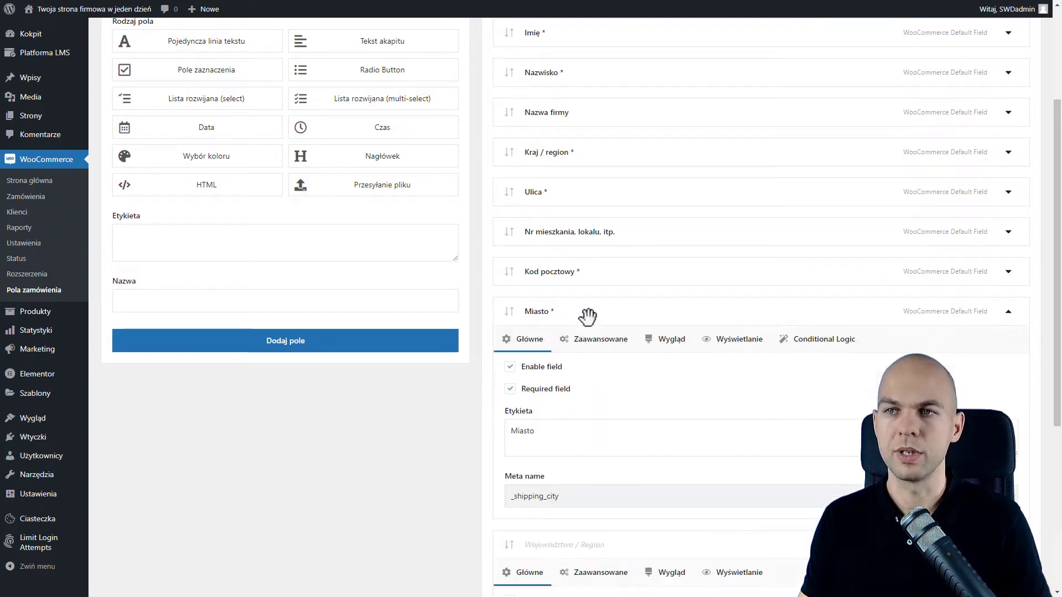
click(547, 367)
scroll(774, 449, up, 2)
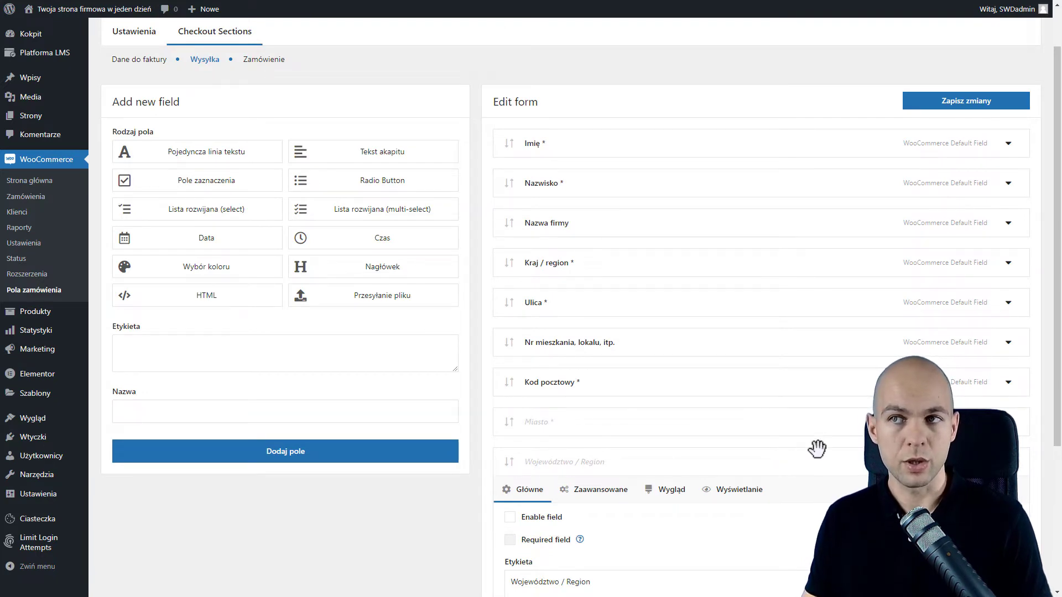
Step: Relabel the Nazwa firmy shipping field as "Nazwa działalności" and save the shipping form
click(1008, 224)
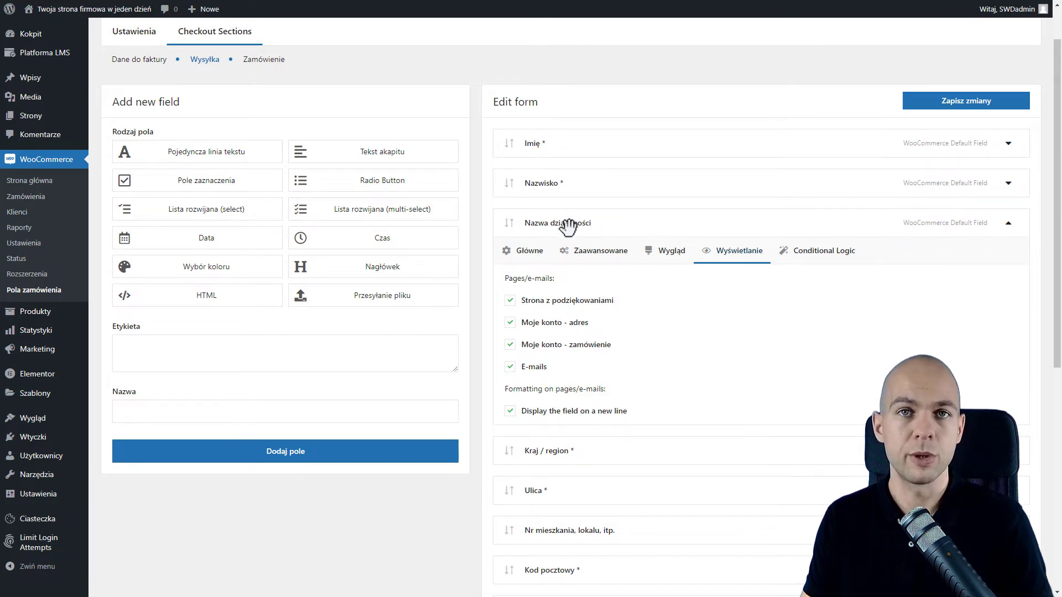
click(1010, 232)
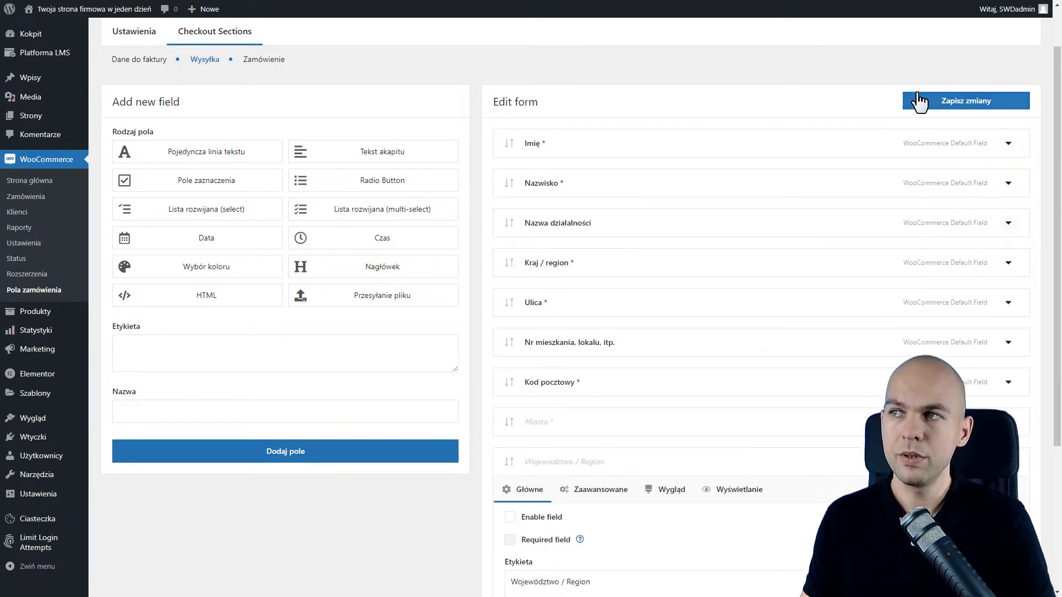
click(945, 106)
scroll(619, 287, up, 1)
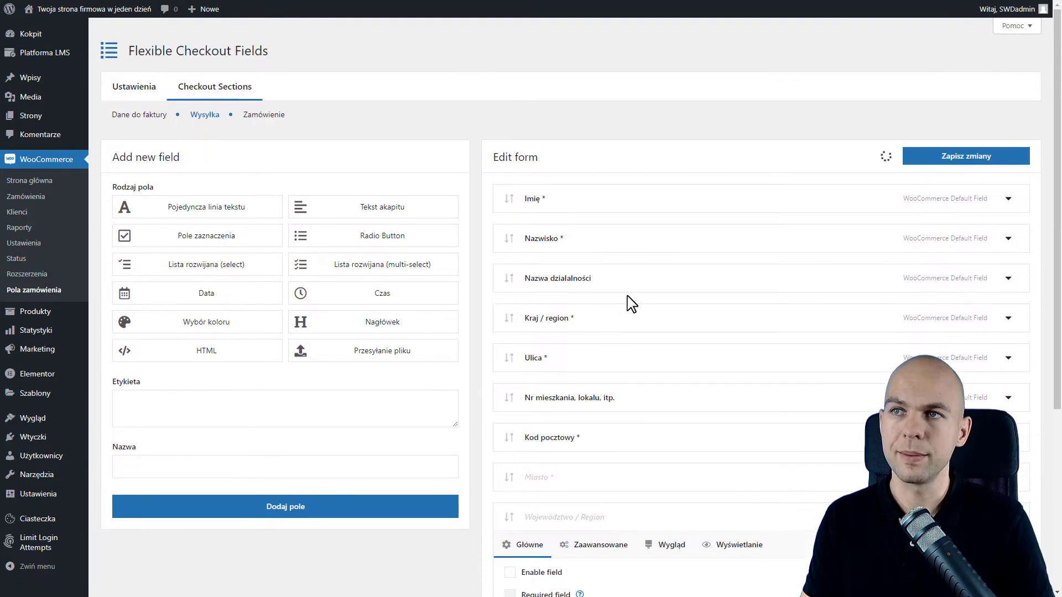
Step: Disable the "Uwagi do zamówienia" field in the Zamówienie section and save the form
click(268, 118)
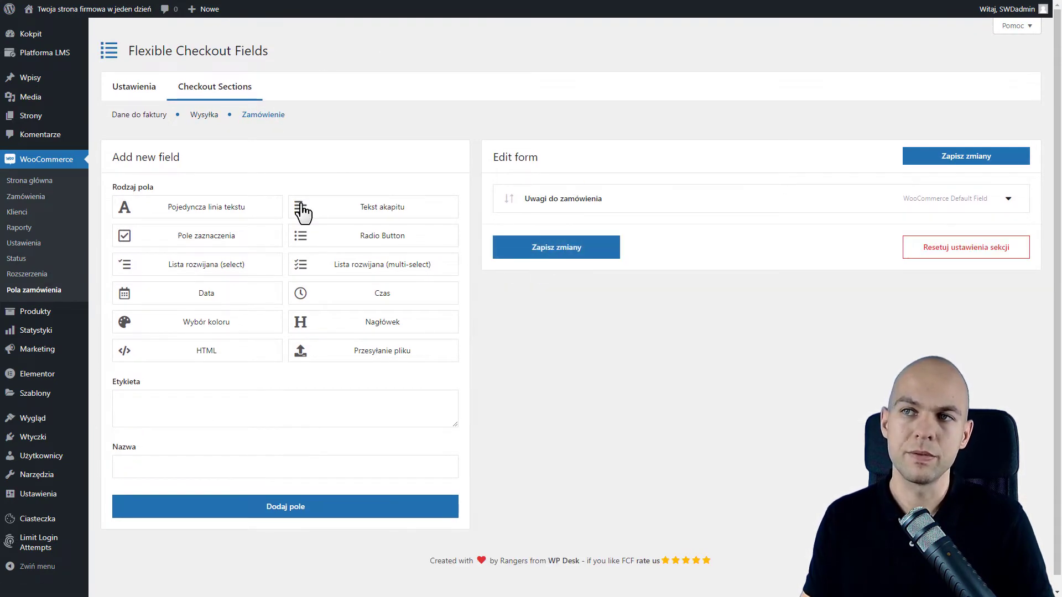
click(1009, 200)
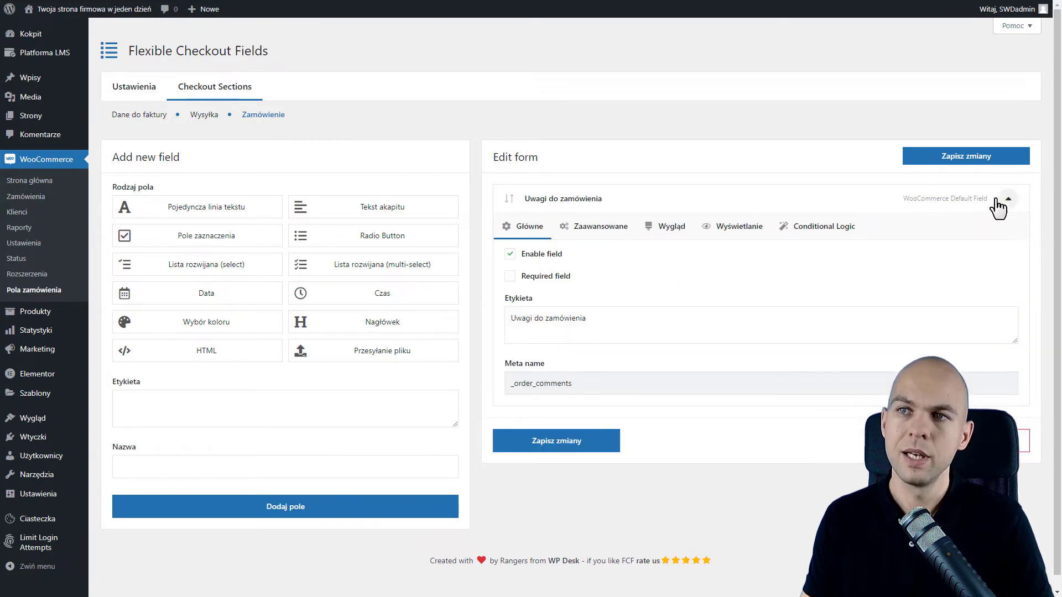
click(541, 256)
click(590, 452)
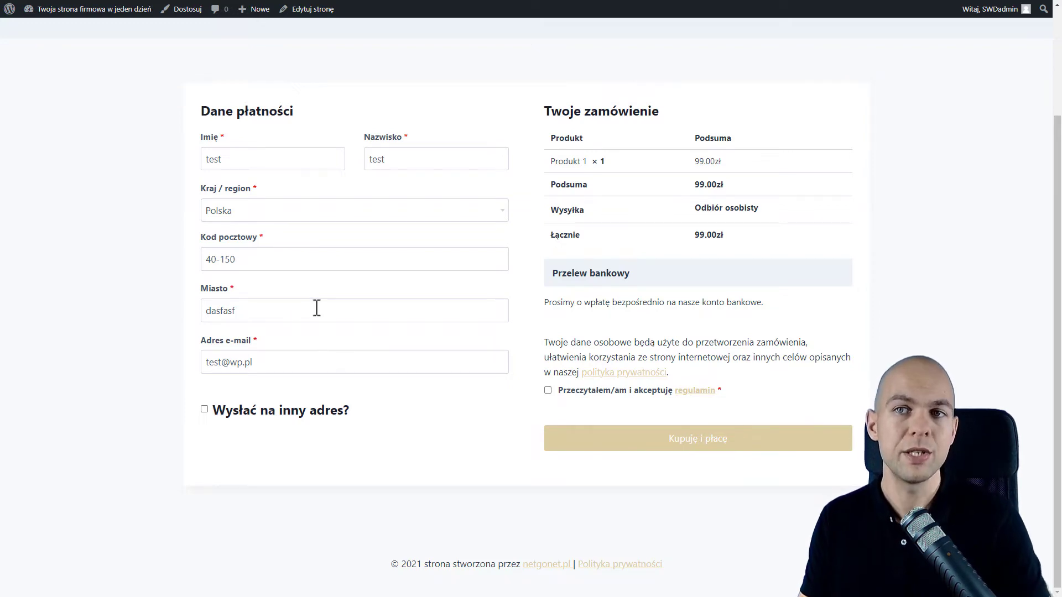
Step: Reopen the checkout fields configuration and make the Nazwisko billing field optional
click(42, 10)
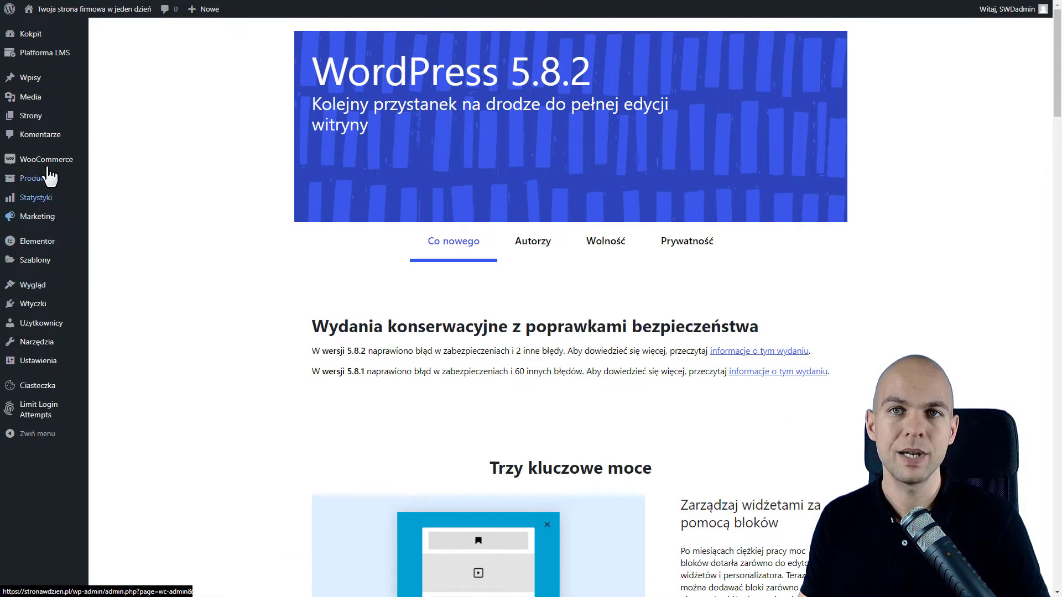
mouse_move(55, 160)
click(125, 271)
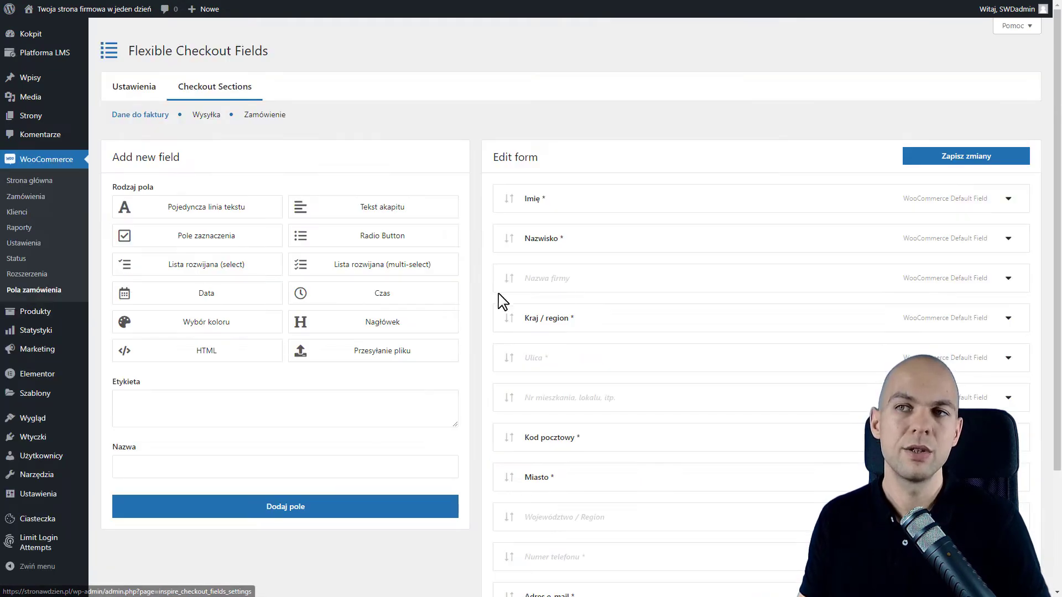
click(1008, 242)
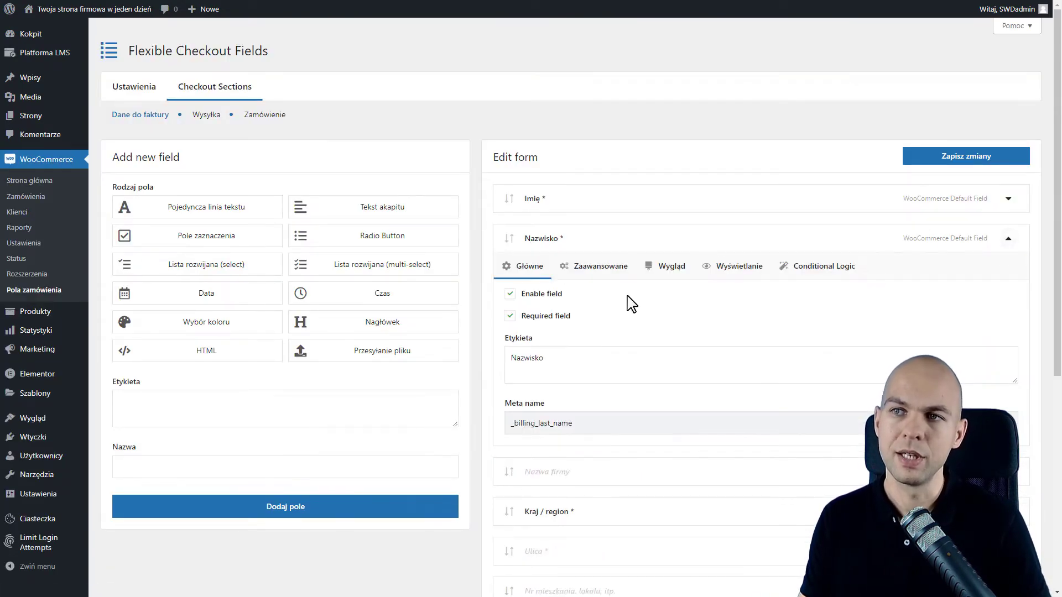
click(509, 317)
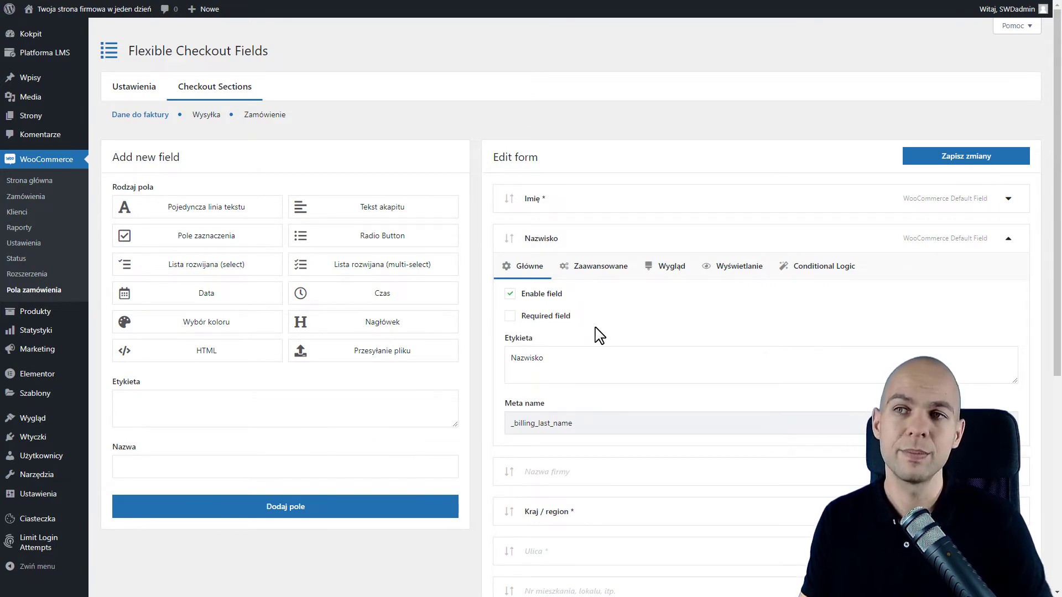
click(1008, 242)
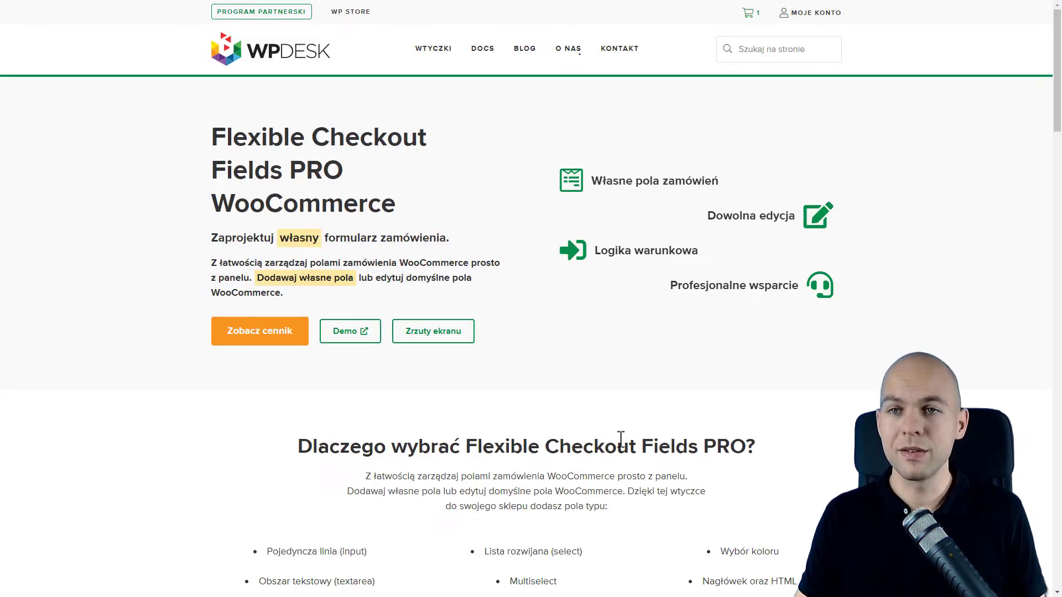
Step: Review the Flexible Checkout Fields PRO product page on the WP Desk site and proceed from the cart to the checkout form
scroll(515, 372, down, 1)
scroll(237, 339, down, 8)
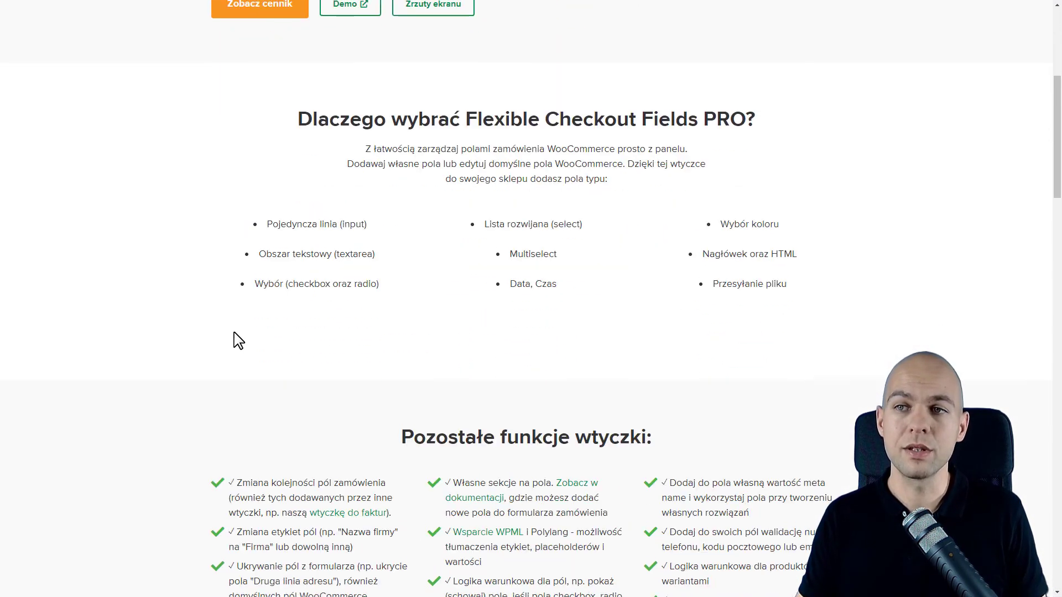
scroll(242, 265, down, 15)
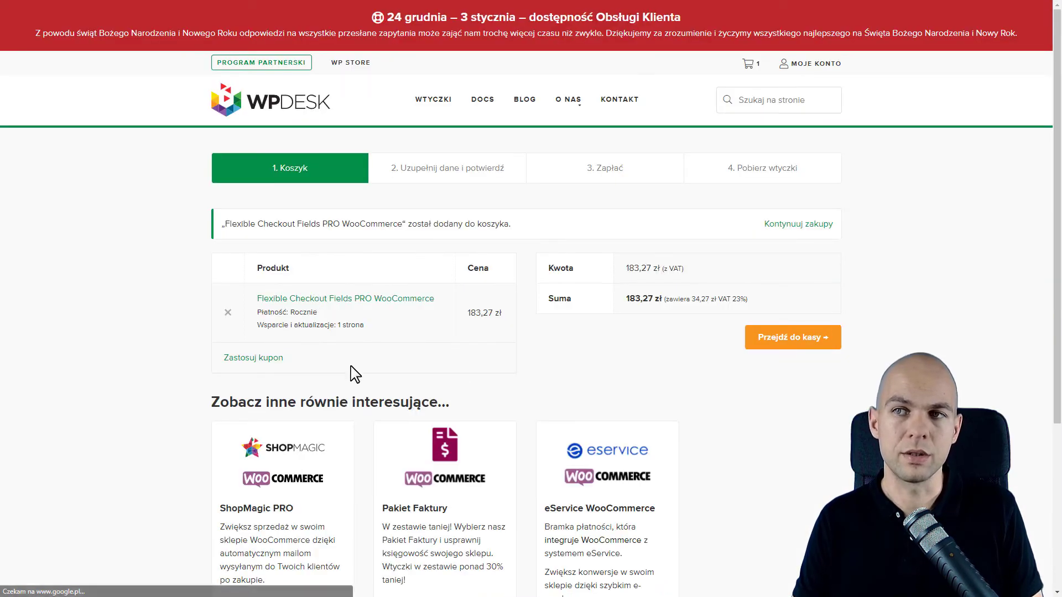
click(789, 338)
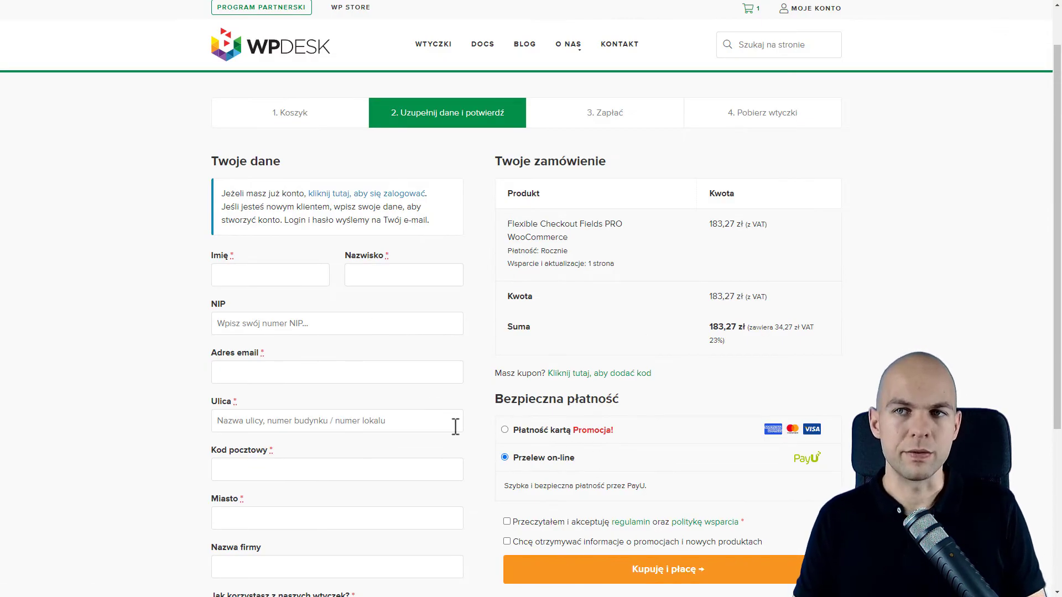
scroll(675, 410, down, 1)
scroll(636, 508, up, 1)
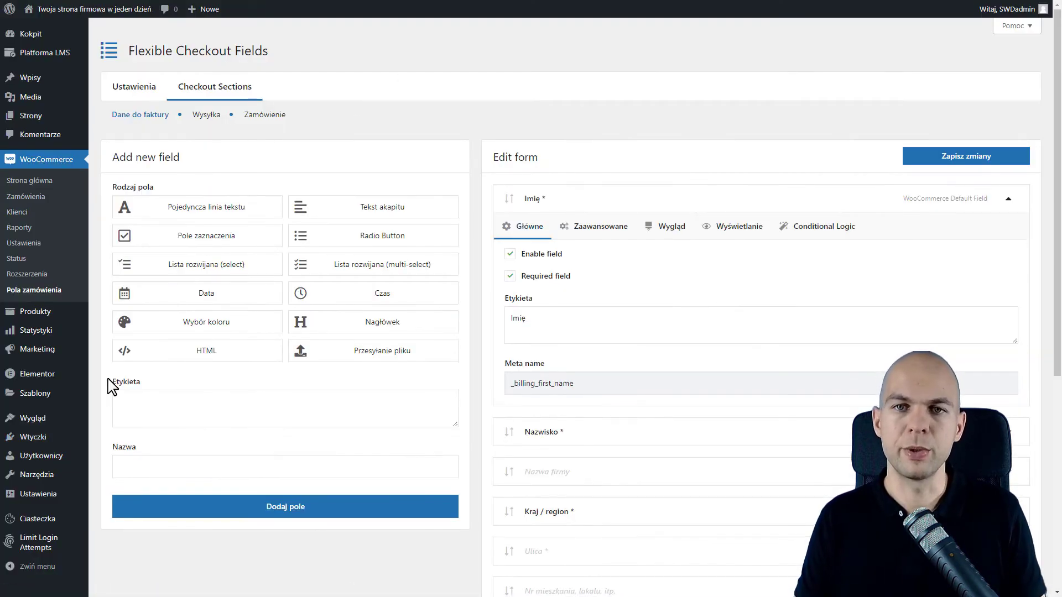
Step: Open the plugin upload form in WordPress, and activate Flexible Checkout Fields PRO among the installed plugins
mouse_move(44, 442)
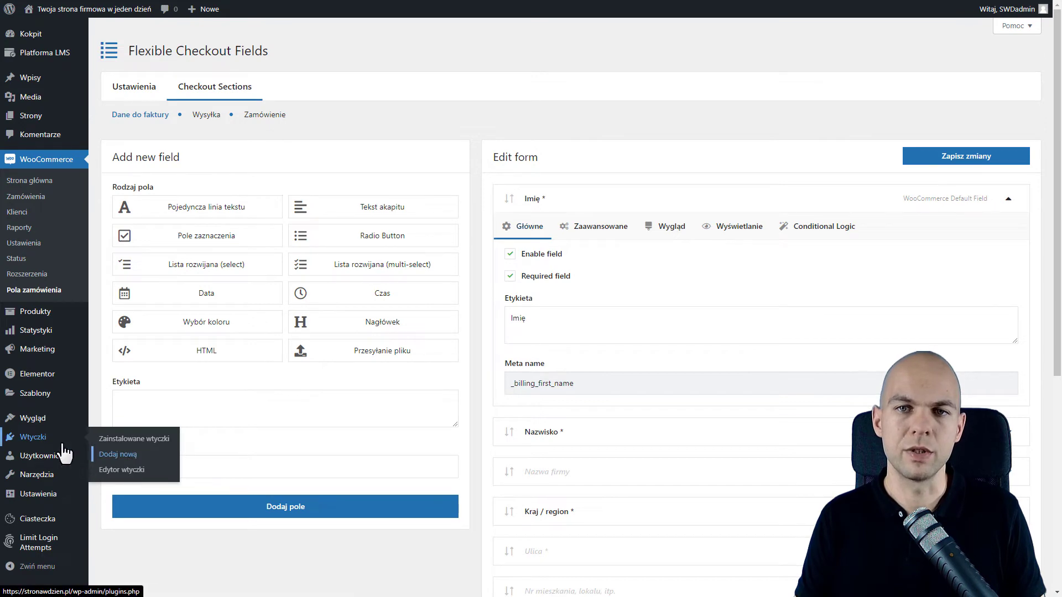
click(119, 456)
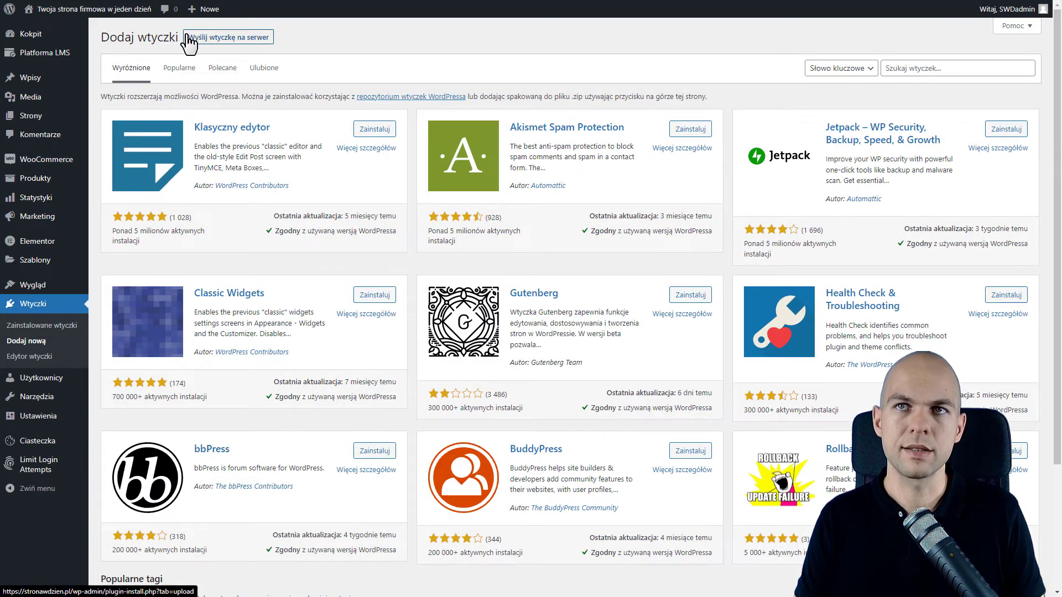
click(227, 38)
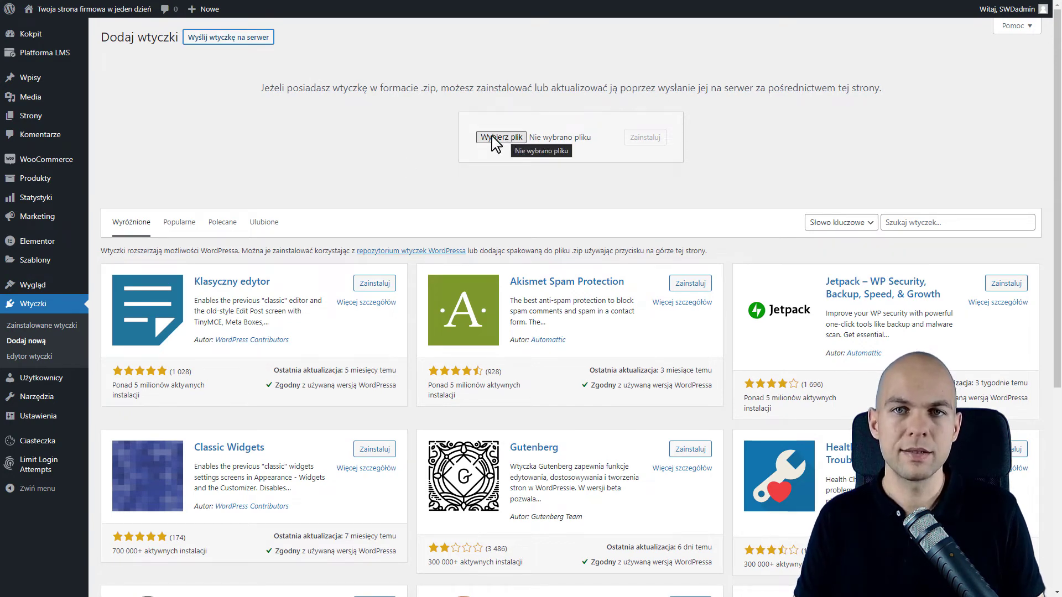
click(44, 327)
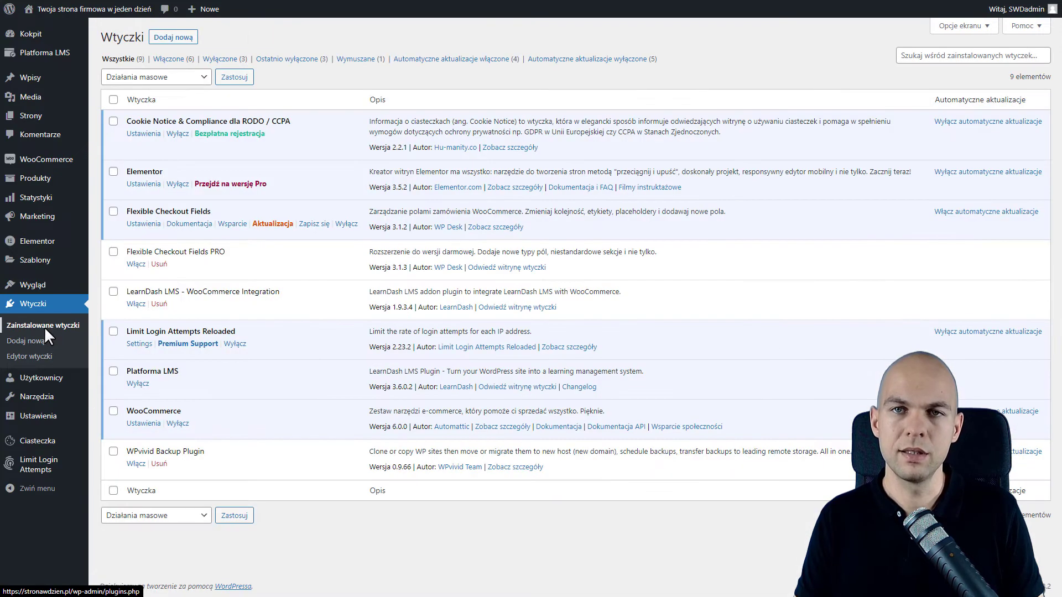
click(136, 265)
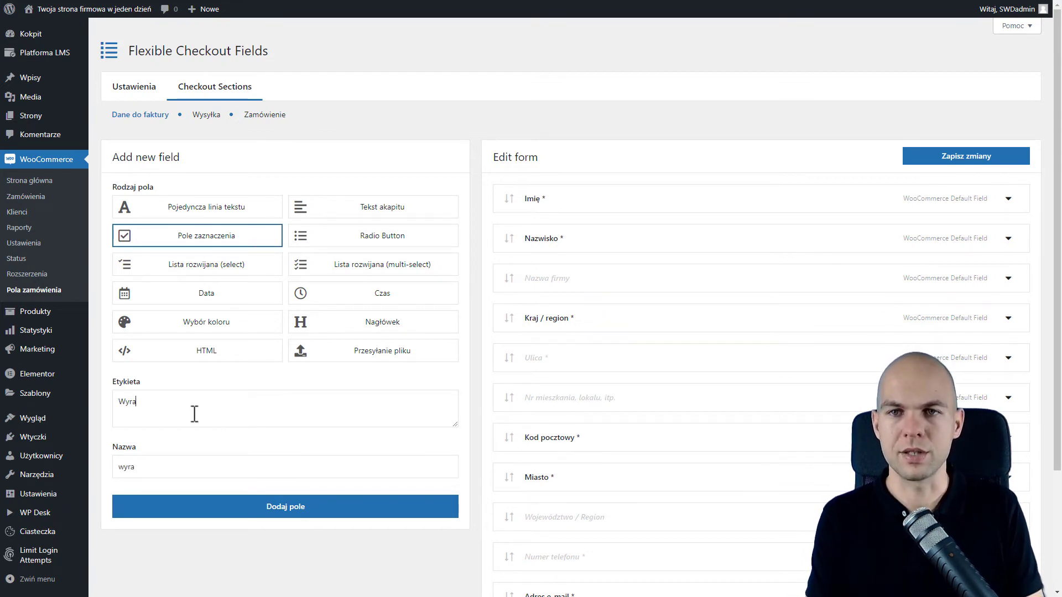
Step: Add a "Pole zaznaczenia" field labelled "Wyrażam zgodę" to the billing form
text(m zgodę)
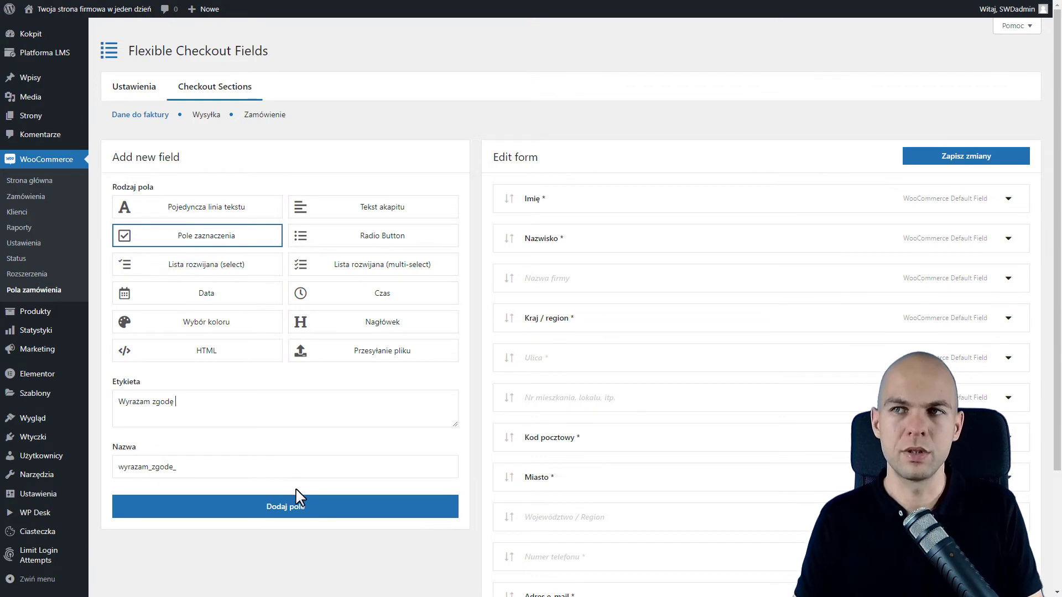
click(272, 507)
scroll(602, 327, down, 4)
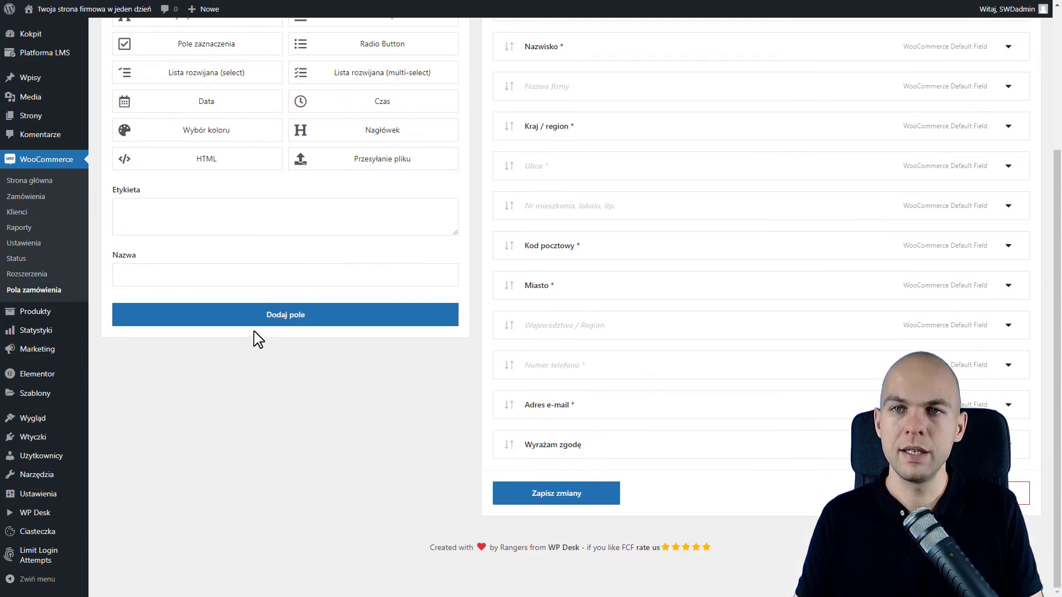
click(270, 319)
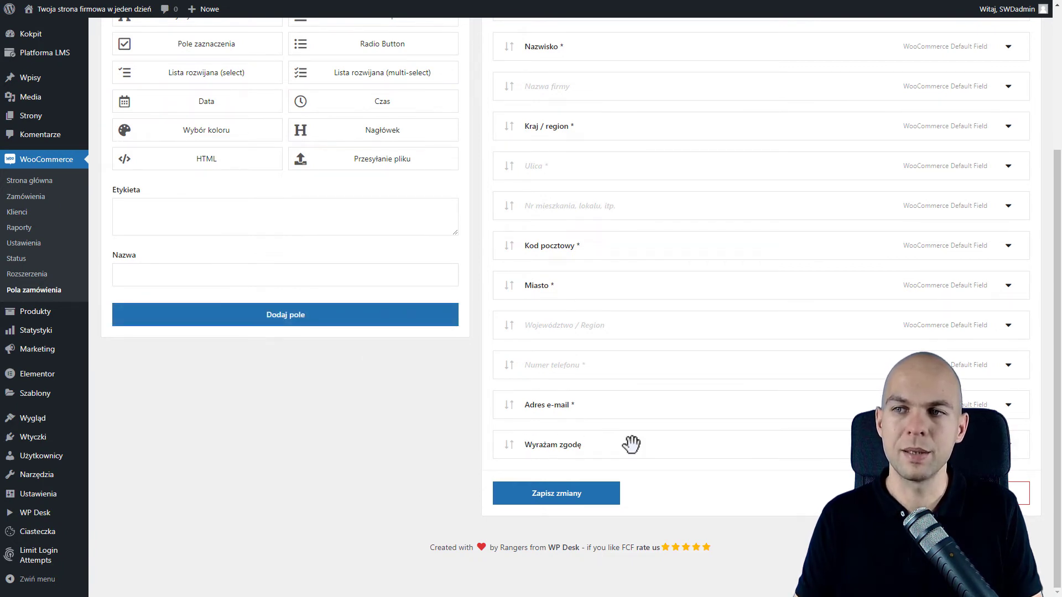
Step: Examine the main settings of the "Wyrażam zgodę" checkbox field and collapse it again
click(1017, 454)
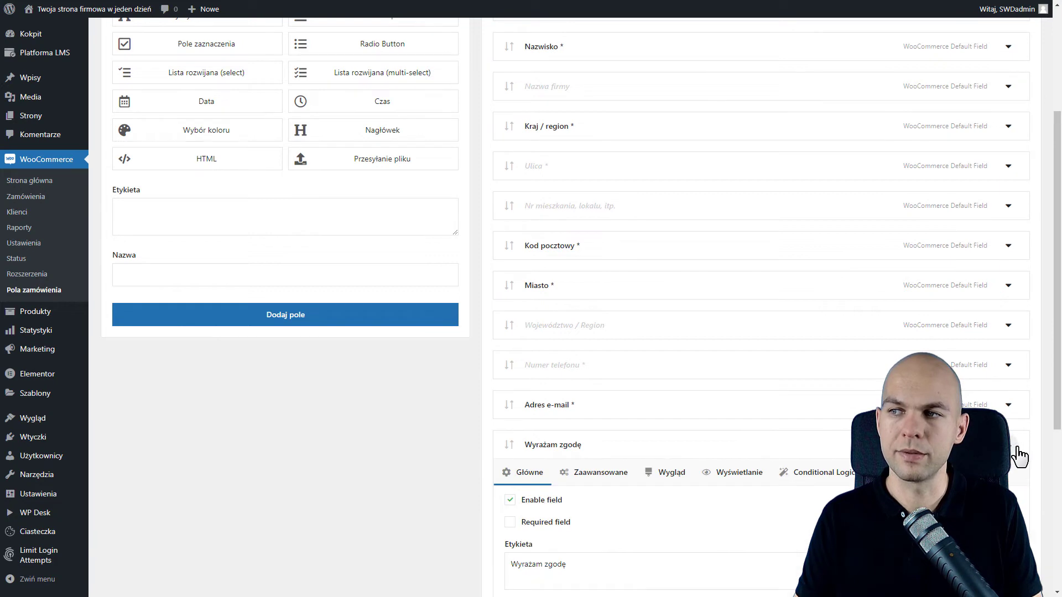
scroll(675, 412, down, 4)
scroll(652, 399, up, 1)
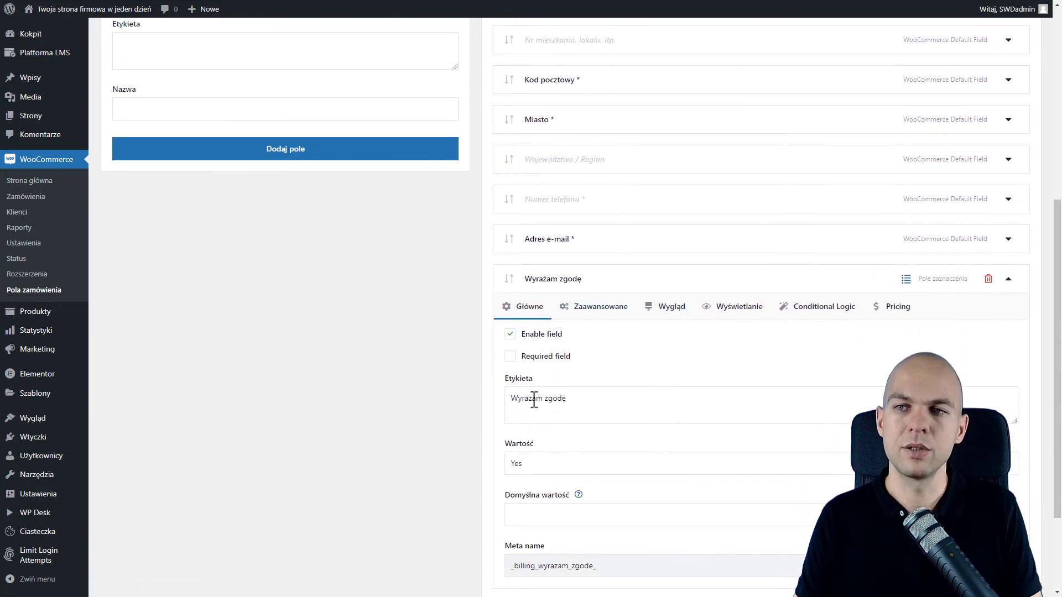
scroll(545, 505, down, 2)
click(547, 508)
scroll(550, 512, up, 1)
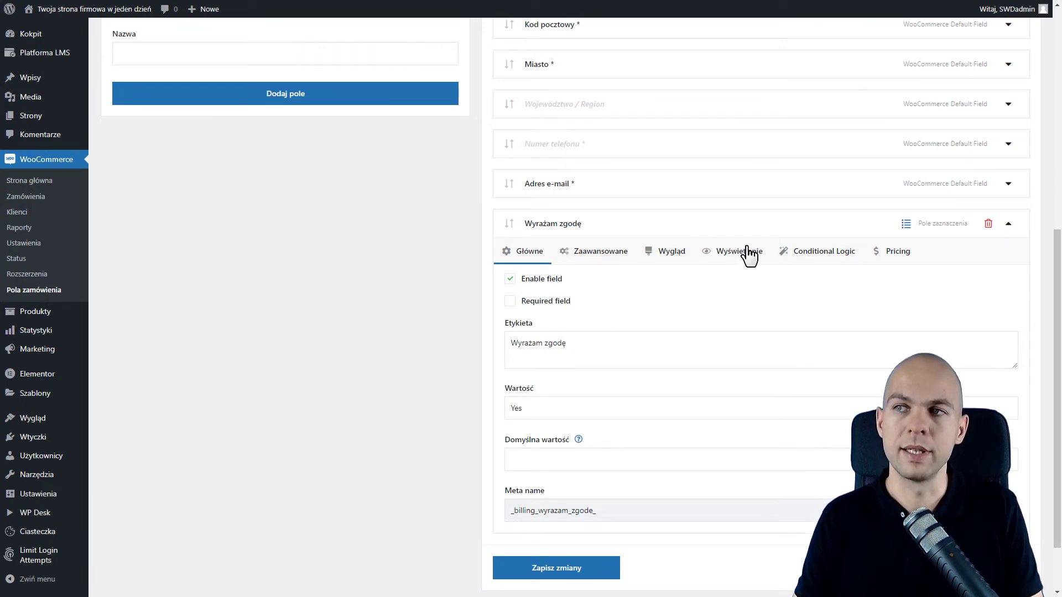
click(1013, 223)
Step: Add a "Przesyłanie pliku" field labelled "Prześlij plik" to the billing form
scroll(462, 348, up, 3)
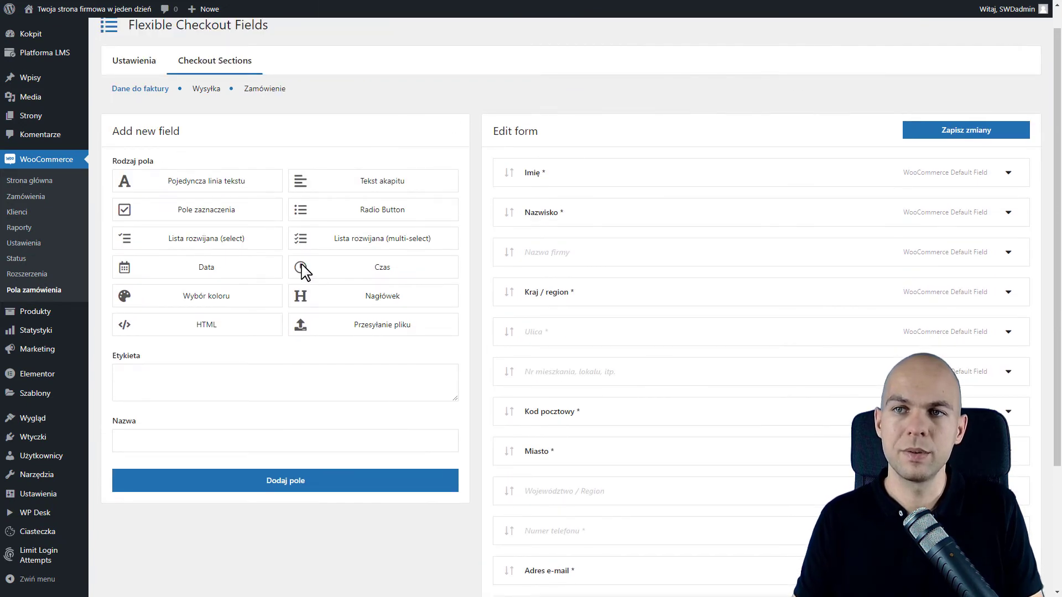
click(388, 328)
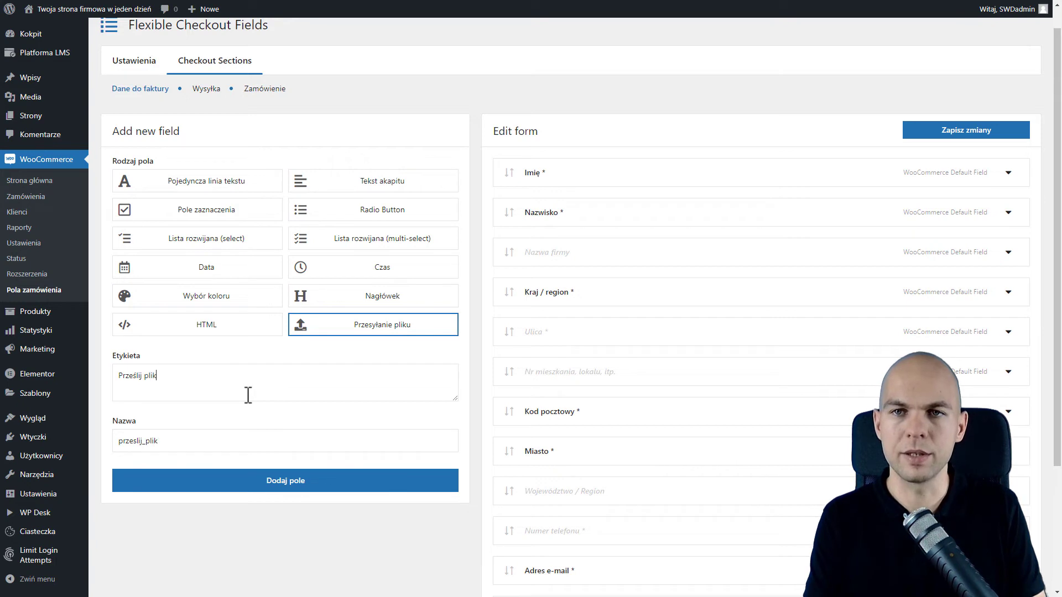
click(318, 487)
Step: Set the "Prześlij plik" field's allowed file type to doc and its maximum size to 10 MB, and save the form
scroll(608, 326, down, 6)
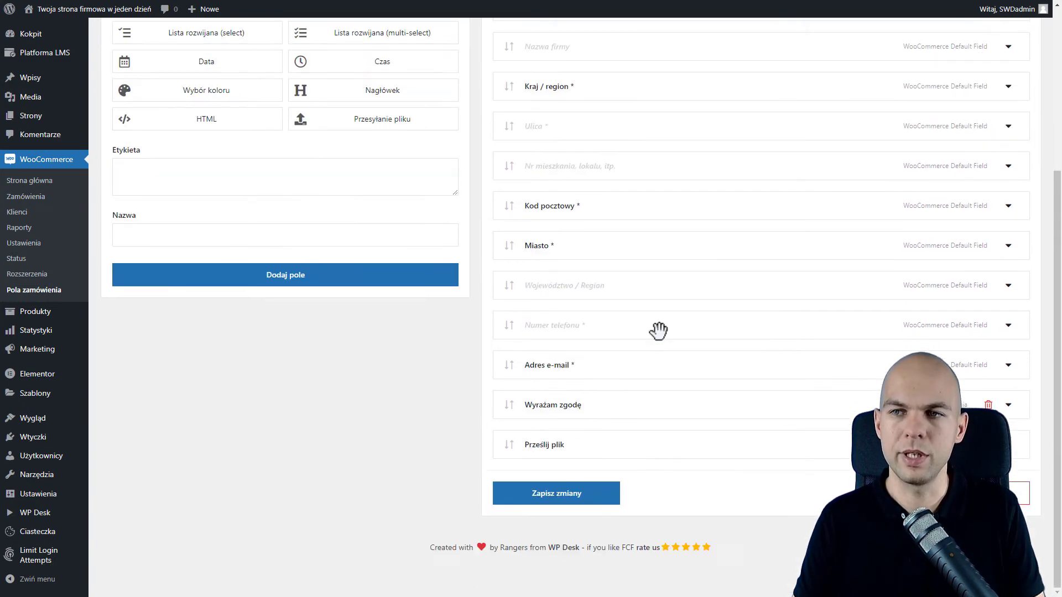
click(597, 347)
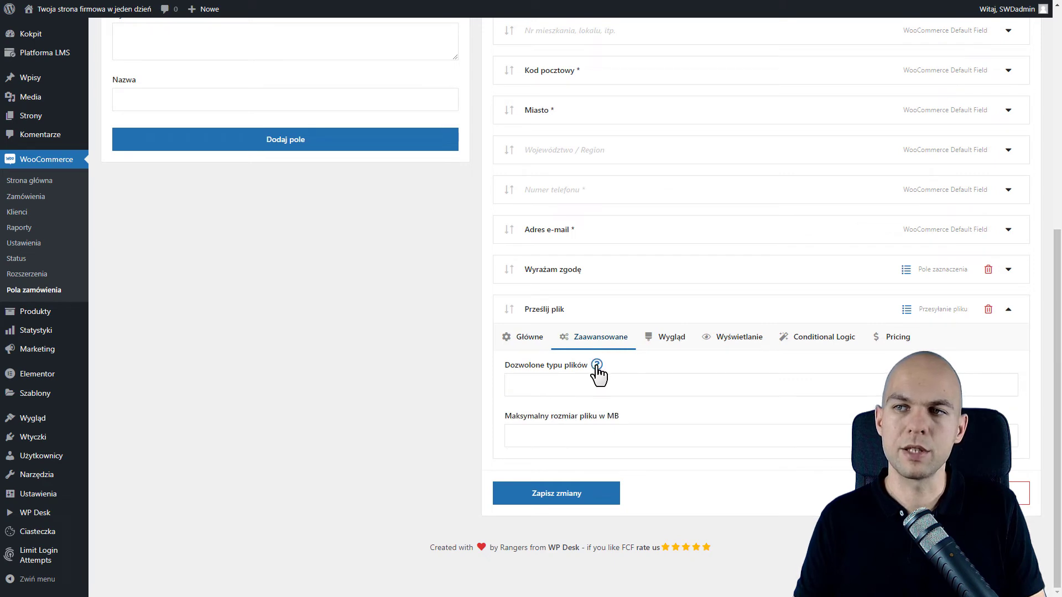
mouse_move(596, 365)
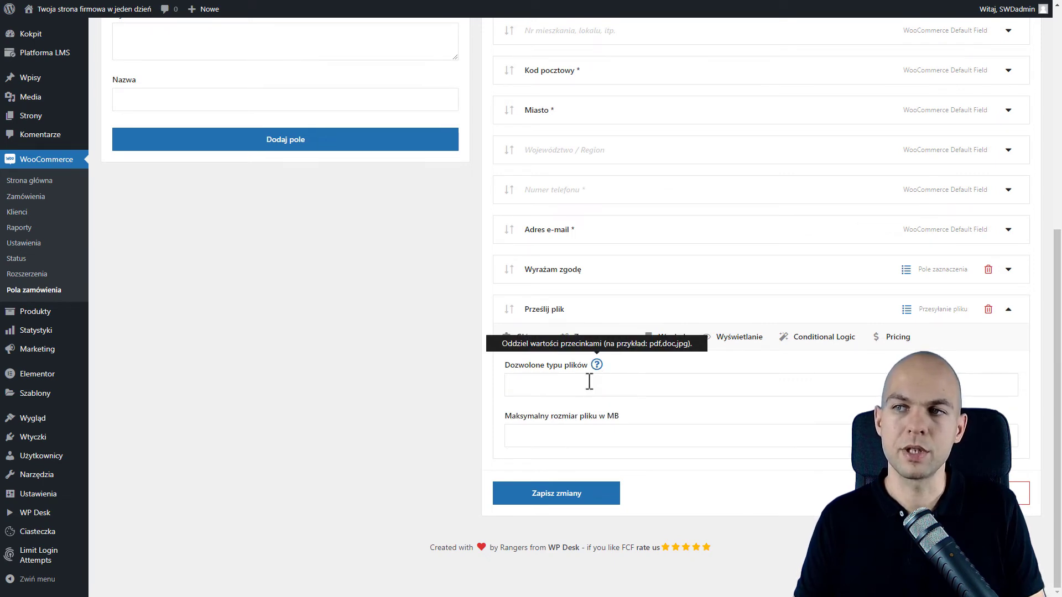
click(567, 392)
text(doc)
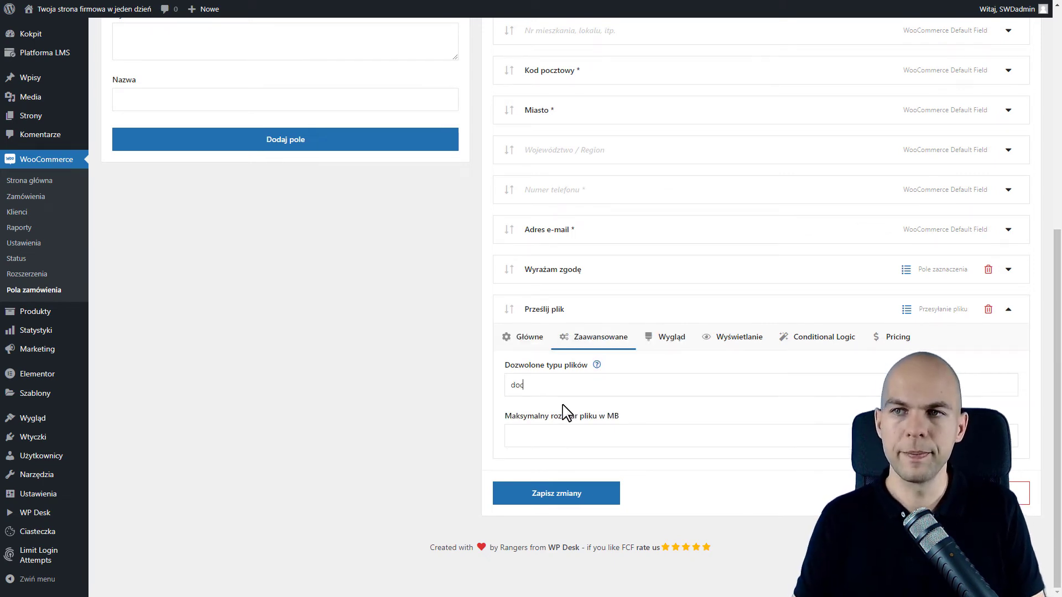
click(553, 436)
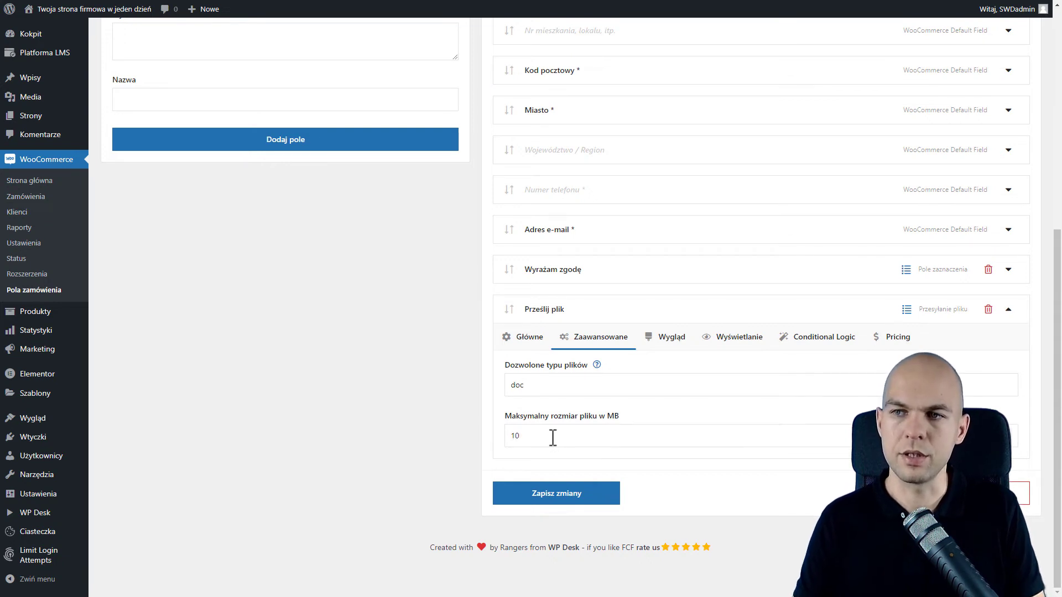
click(564, 495)
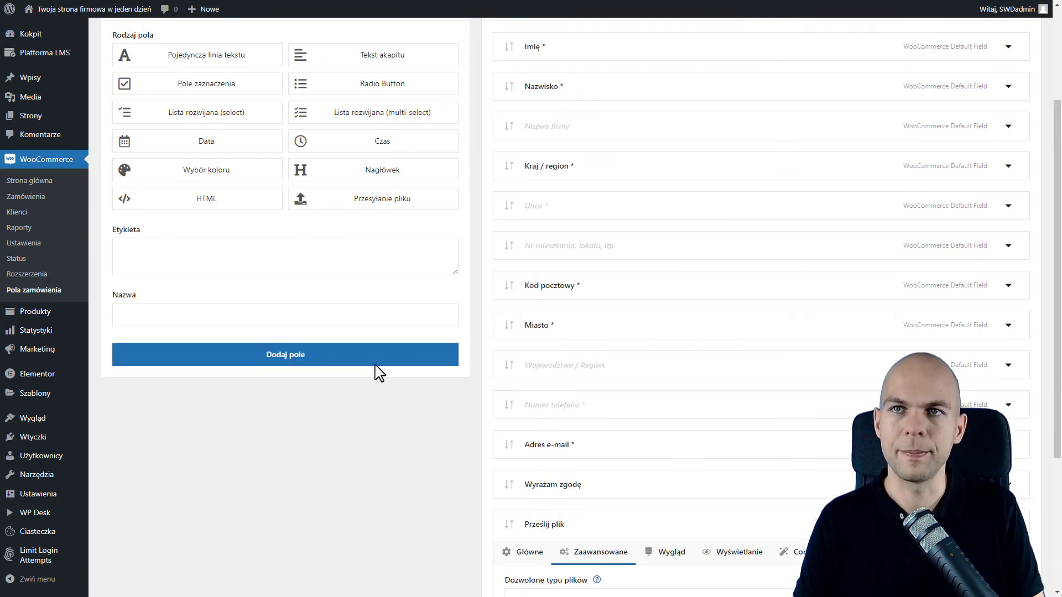
Step: Add a "Lista rozwijana (select)" field labelled "Wybierz ofertę" to the billing form
scroll(379, 373, up, 3)
click(273, 278)
scroll(243, 391, down, 1)
click(205, 344)
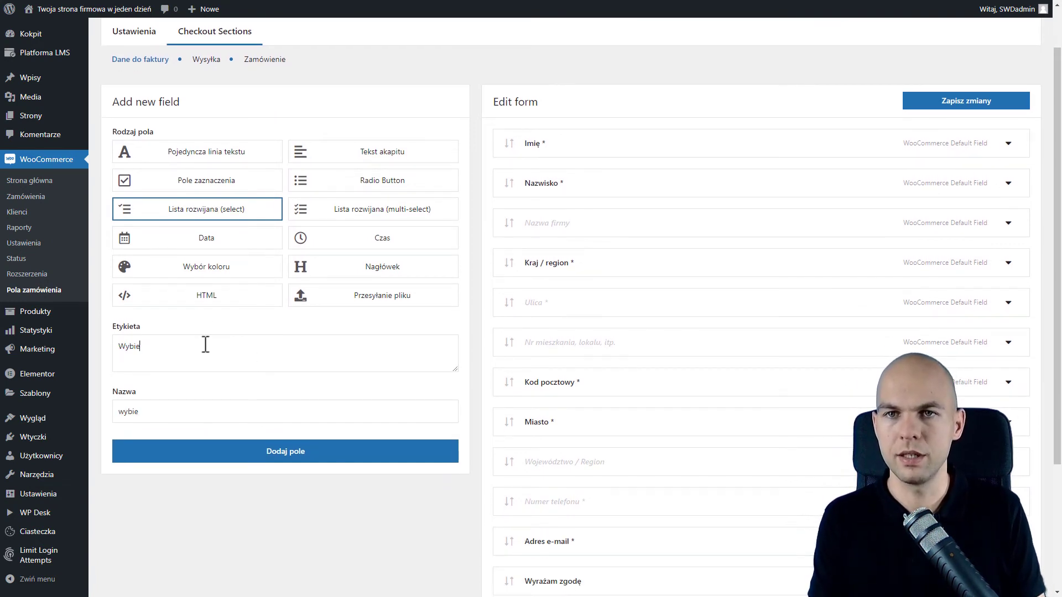
text(Wybierz oferte)
click(316, 458)
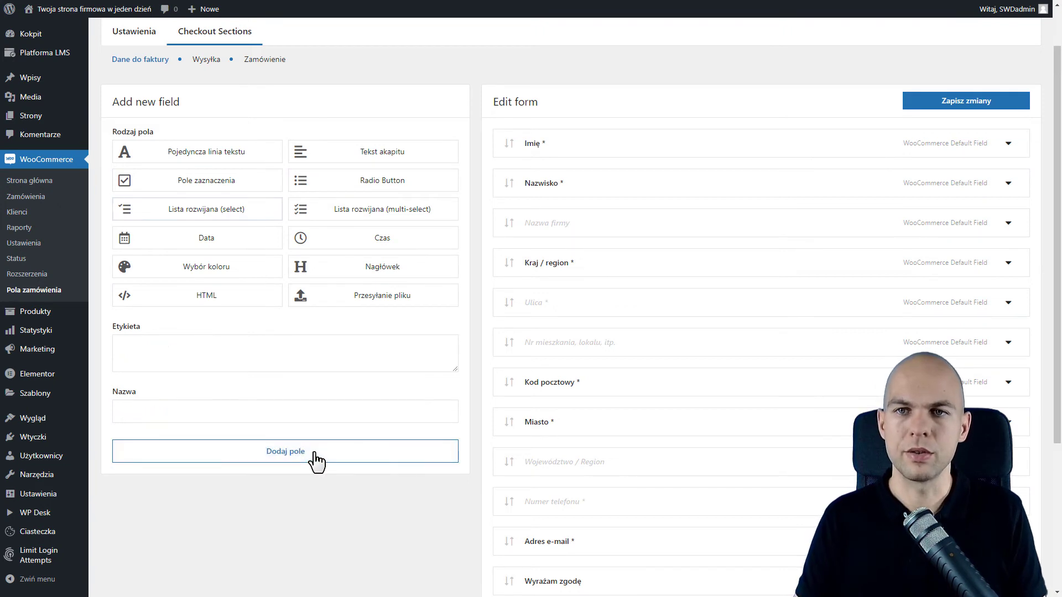
Step: Open the "Wybierz ofertę" field's main settings and define its first option with value 1 and label "Opcja 1"
scroll(608, 387, down, 4)
click(609, 440)
scroll(619, 387, down, 3)
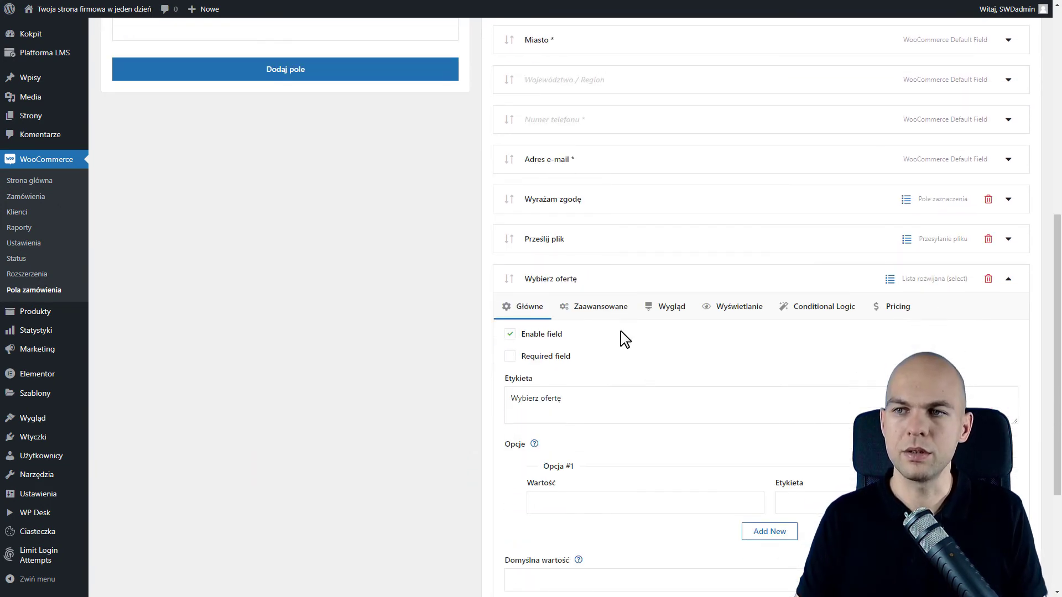
scroll(603, 331, down, 2)
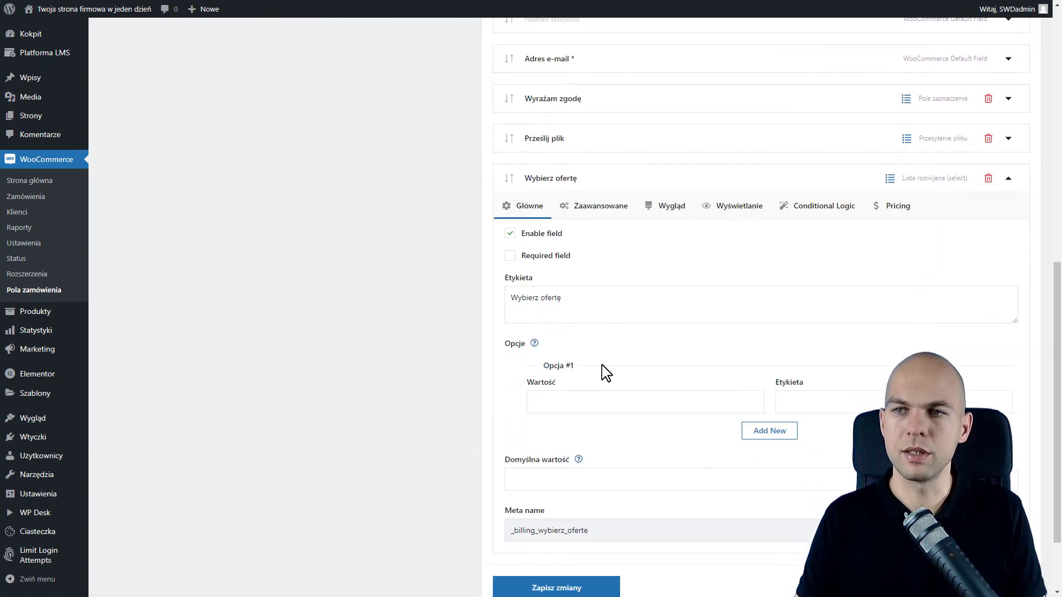
click(585, 393)
text(1)
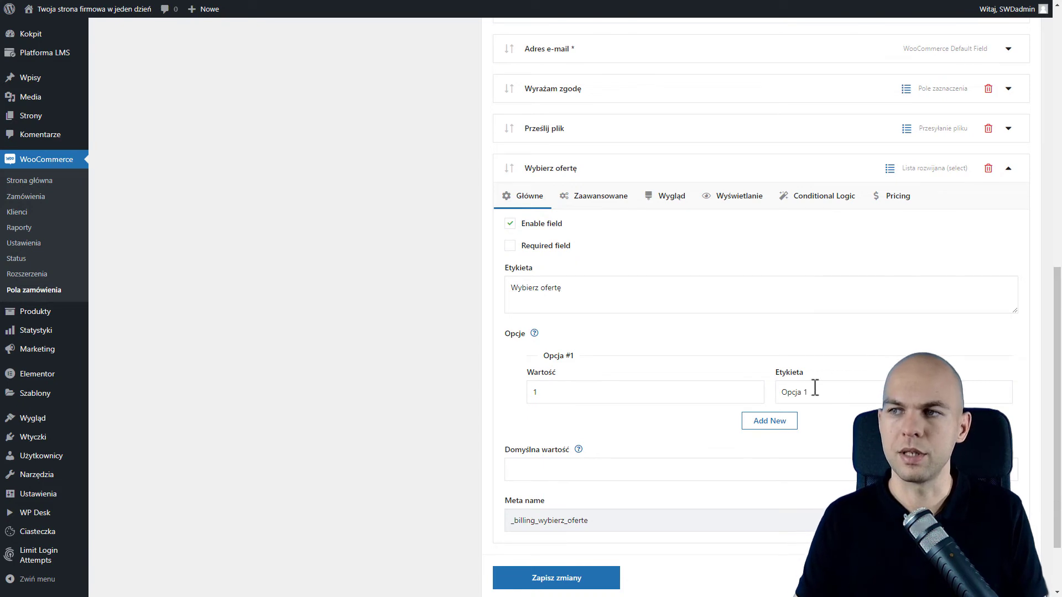
Step: Add a second option to the "Wybierz ofertę" field with value 2 and label "Opcja 2"
click(763, 423)
click(711, 451)
text(2)
key(Tab)
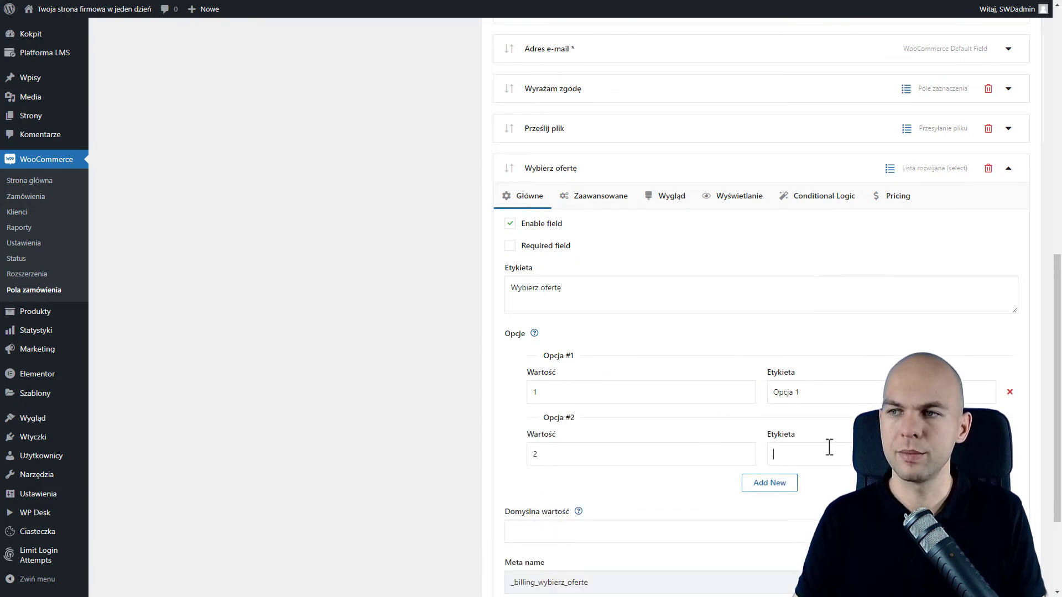
text(Opcja 2)
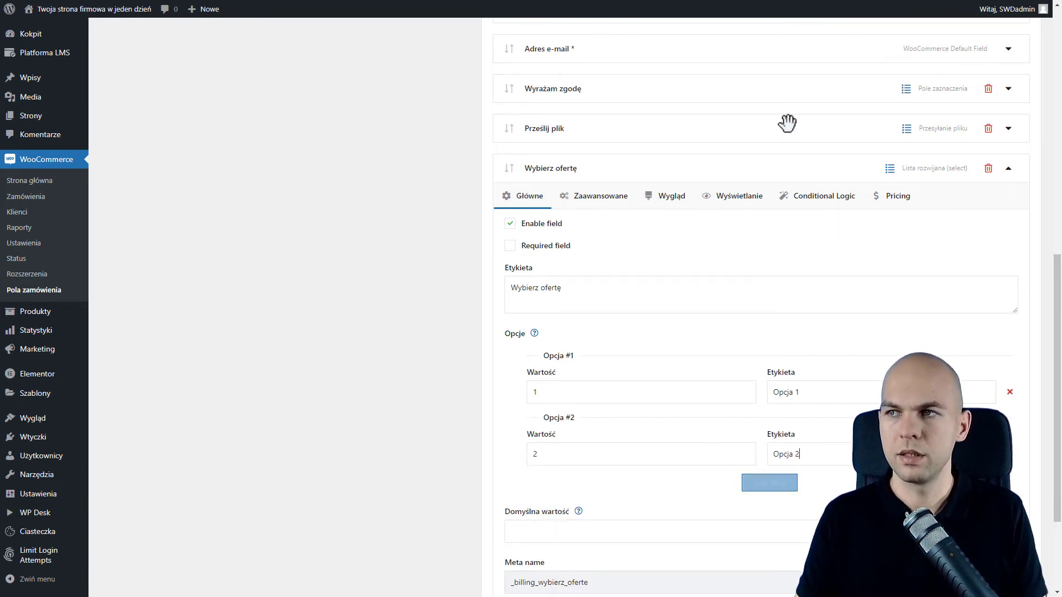
Step: Enable pricing for the "Wybierz ofertę" field and set Opcja 1 to "Procent sumy całkowitej" with value 5
click(903, 210)
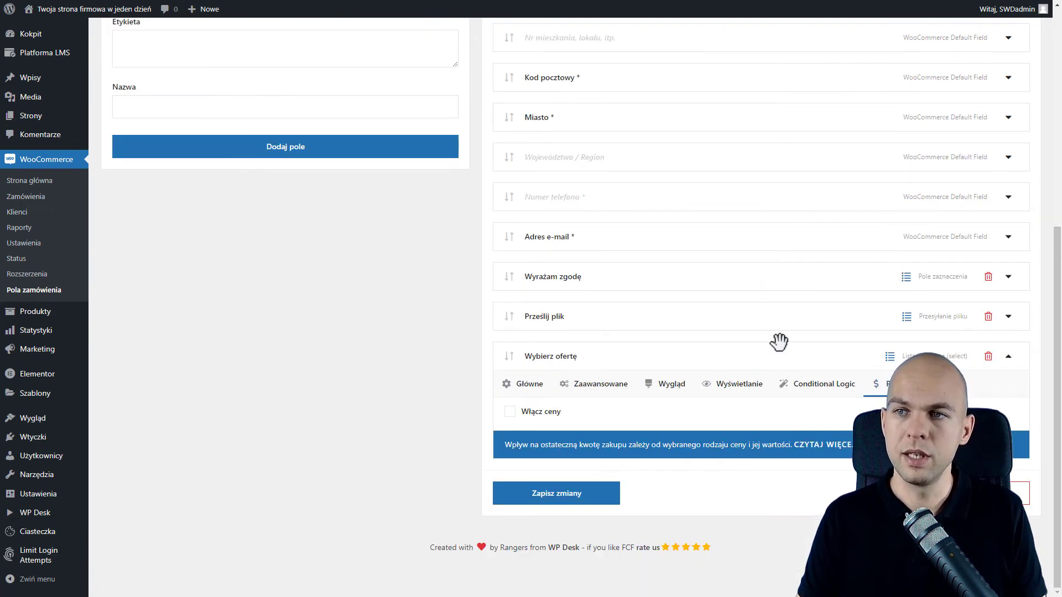
click(511, 414)
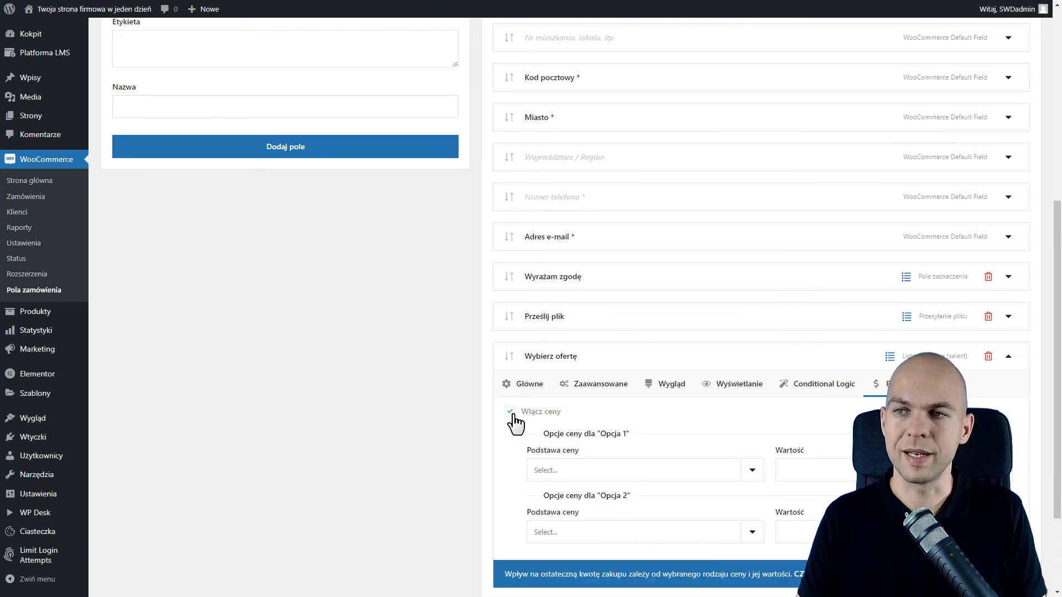
scroll(616, 415, down, 2)
scroll(586, 331, down, 1)
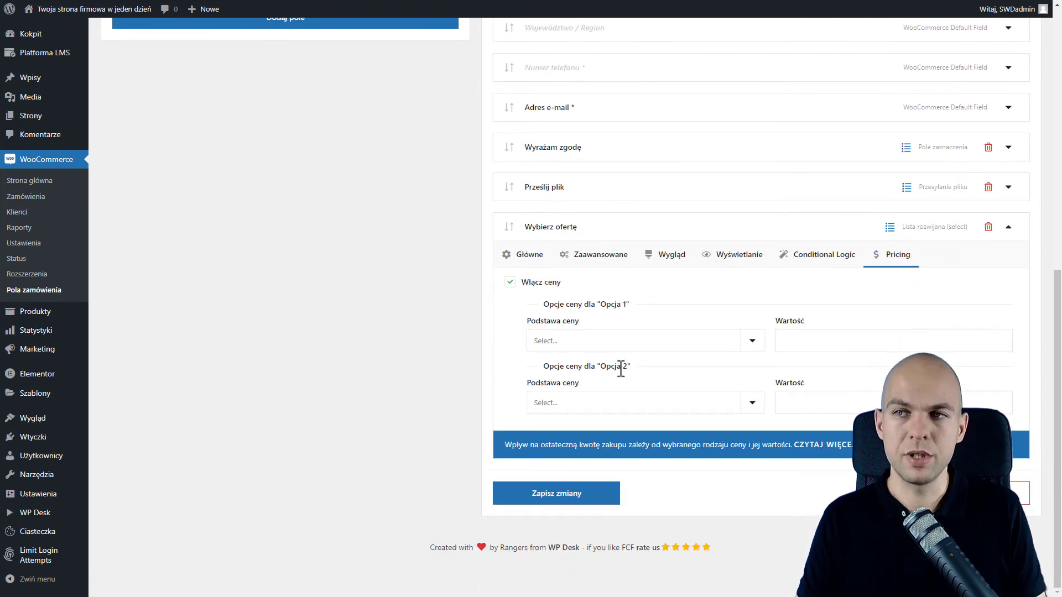
click(604, 345)
click(604, 341)
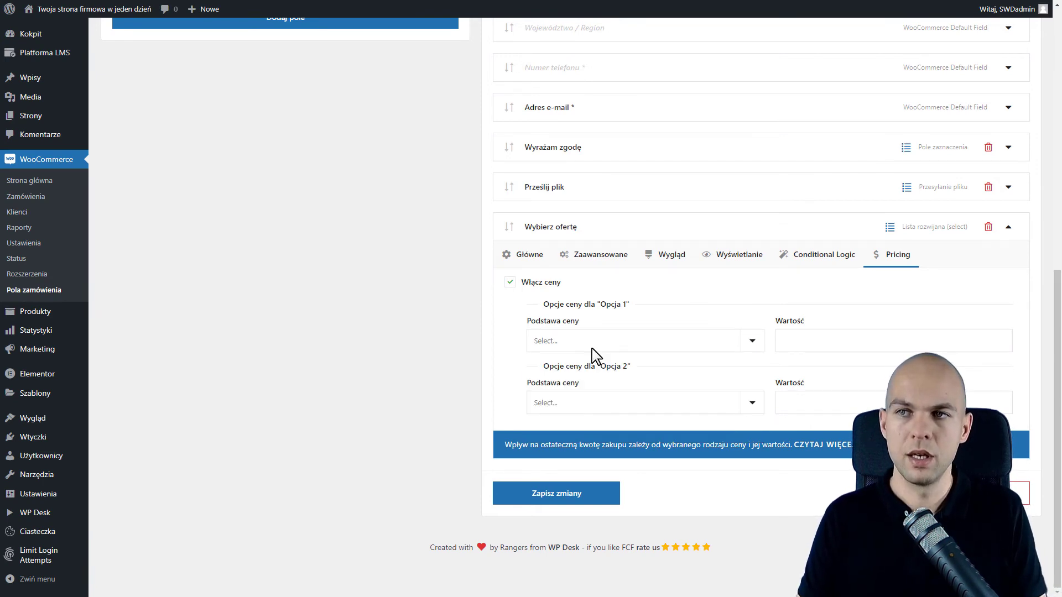
click(594, 340)
click(572, 432)
click(861, 342)
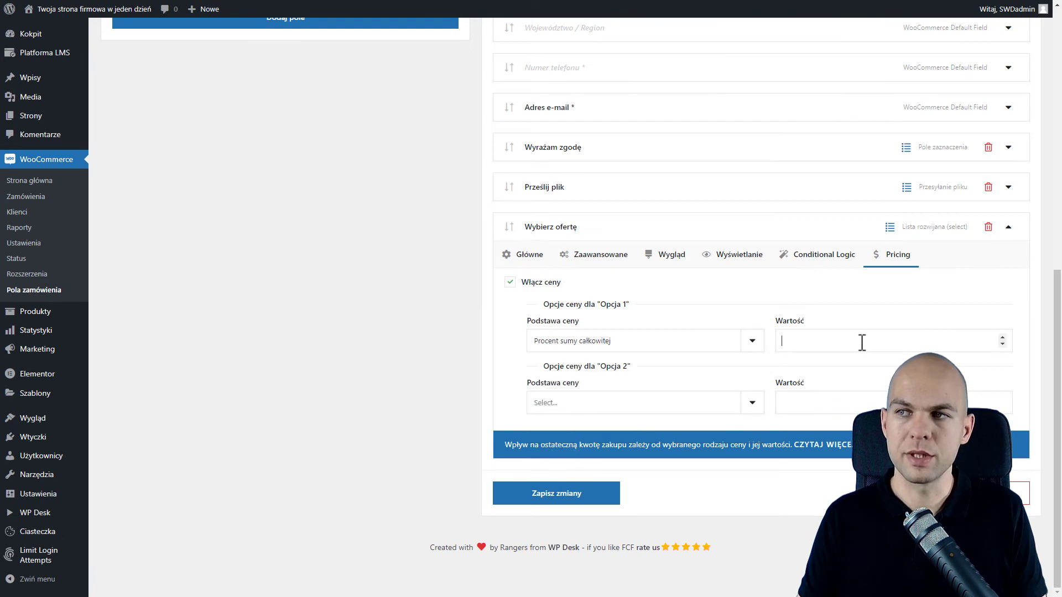
text(5)
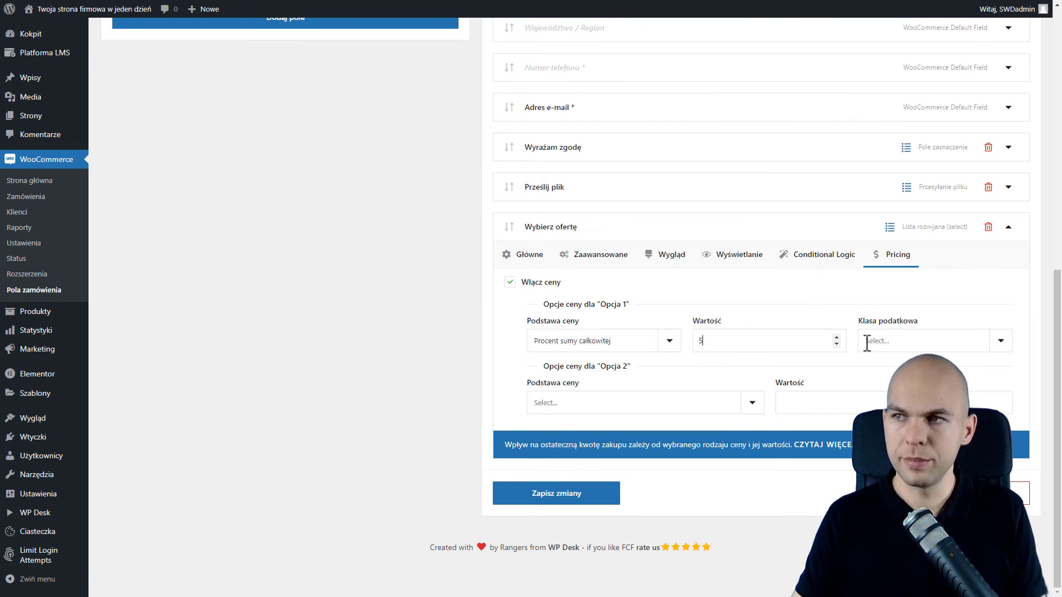
Step: Set the pricing of Opcja 2 to "Procent sumy całkowitej" with value 50
click(638, 406)
click(590, 496)
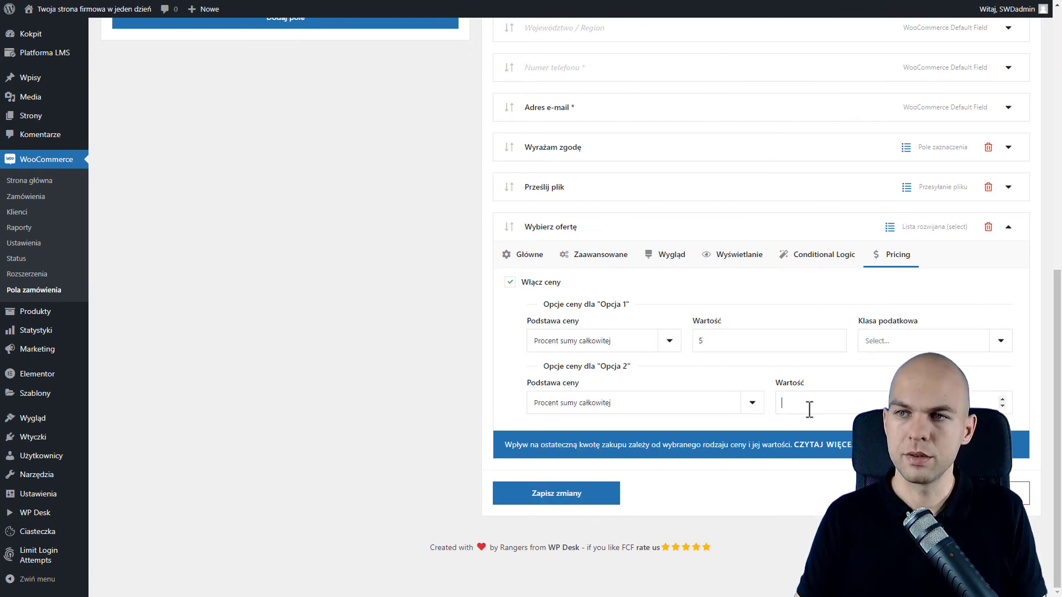
text(50)
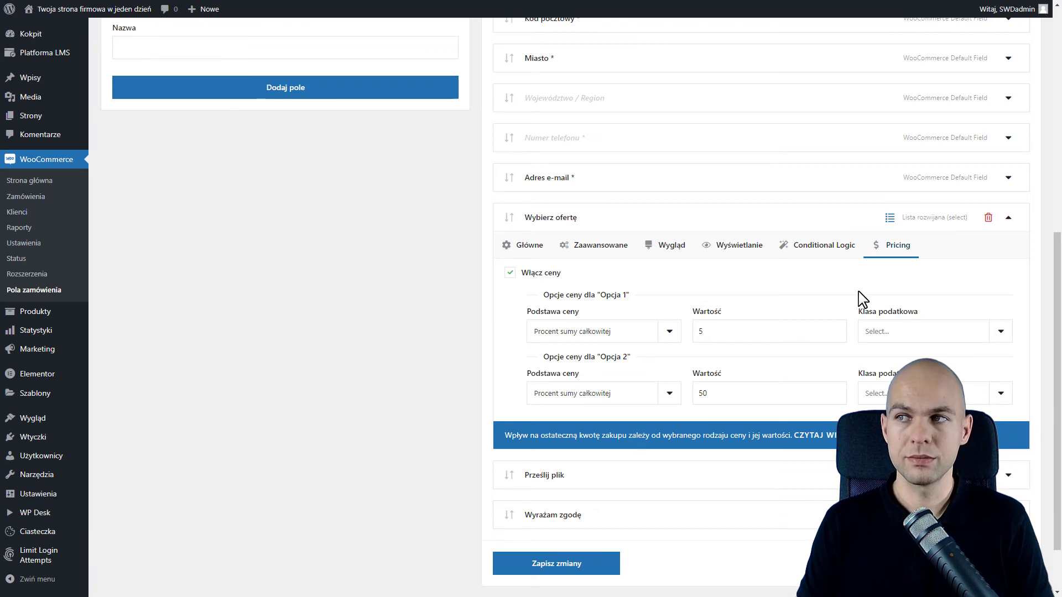
Step: Try a product/category-based conditional rule that shows the "Wybierz ofertę" field when the cart contains the product category "online"
click(829, 253)
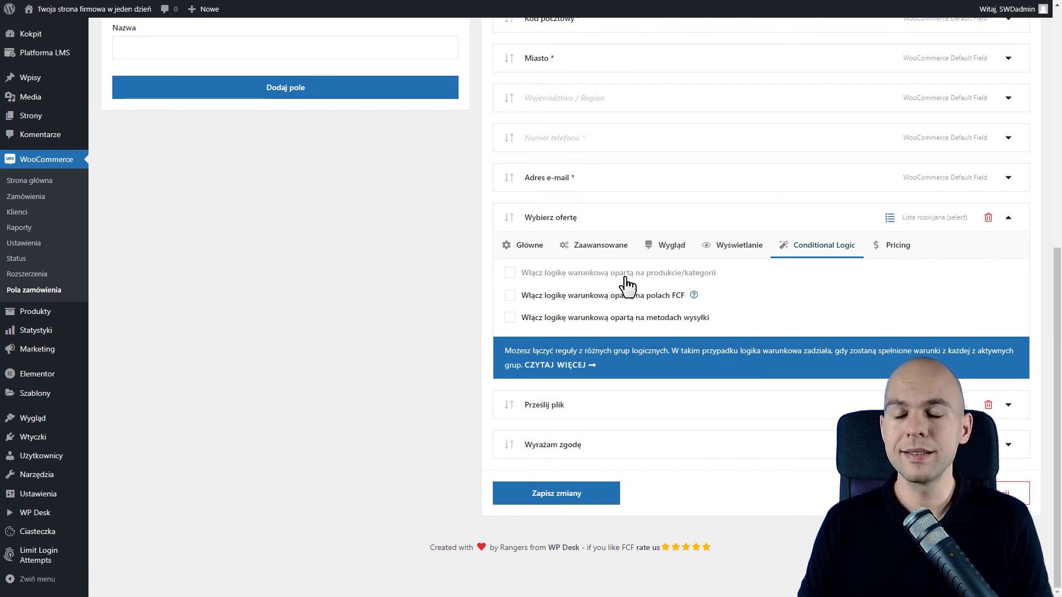
click(509, 273)
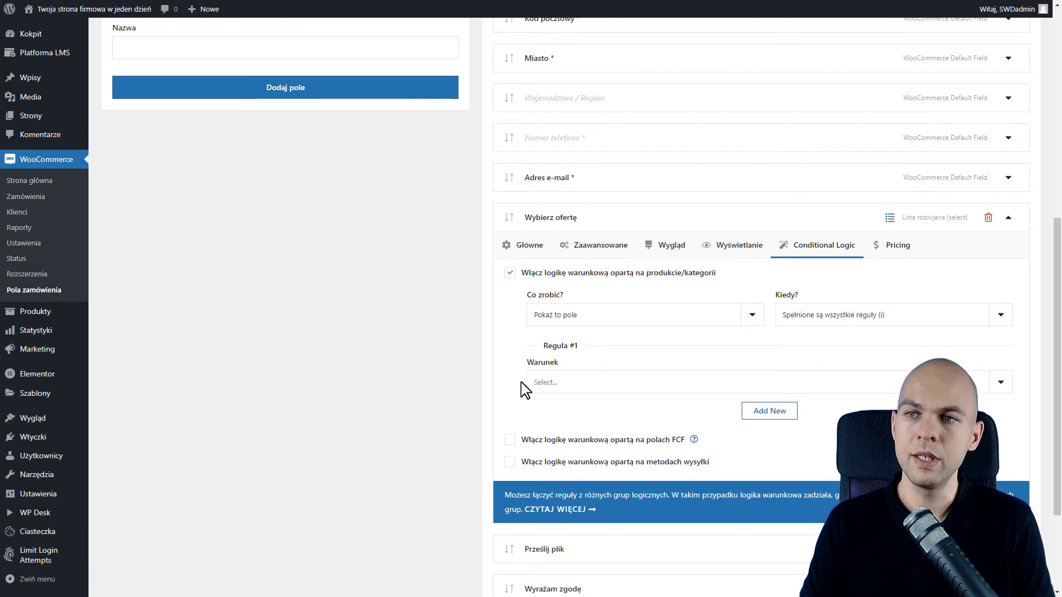
click(586, 388)
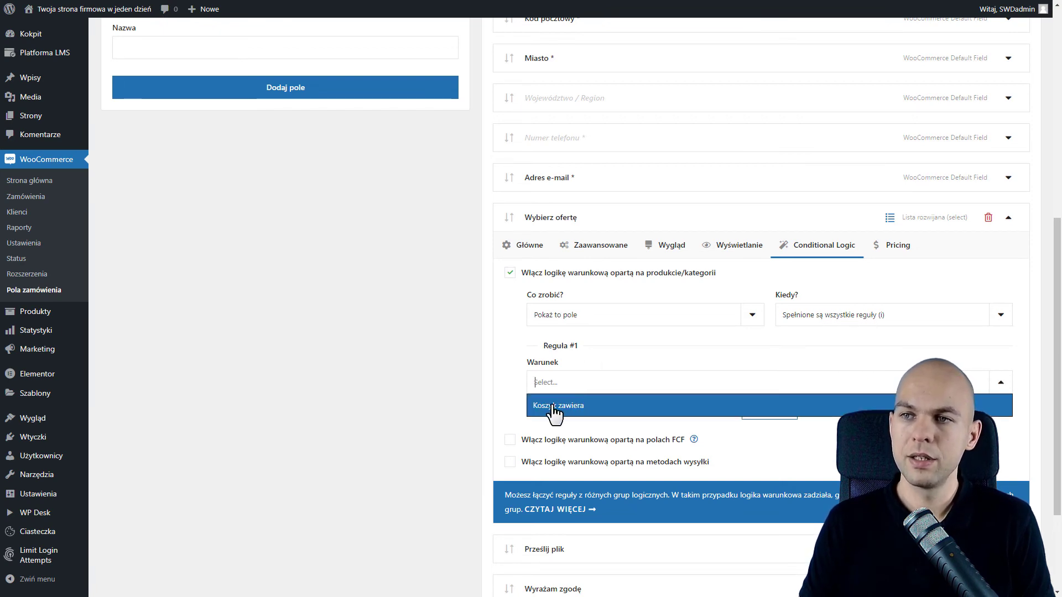
click(575, 409)
click(839, 384)
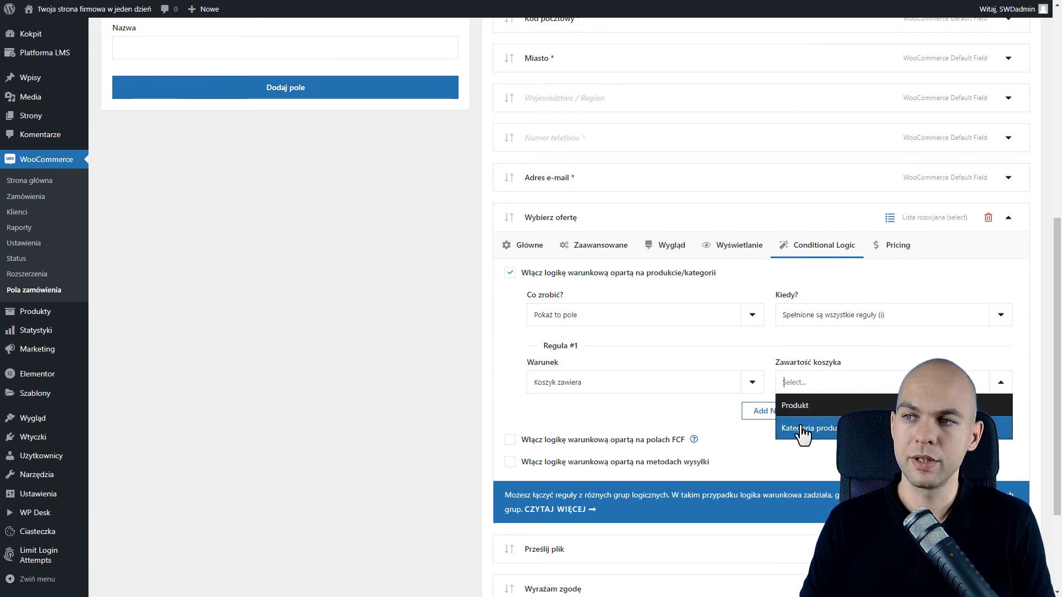
click(829, 433)
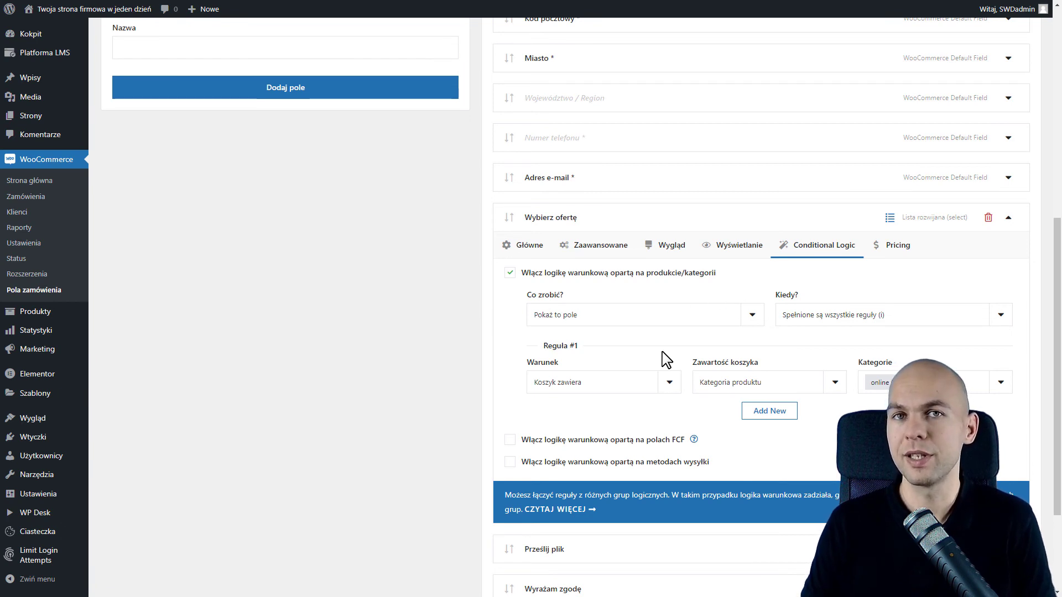
Step: Add an empty second rule and turn off the product/category-based conditional logic for the "Wybierz ofertę" field
click(767, 413)
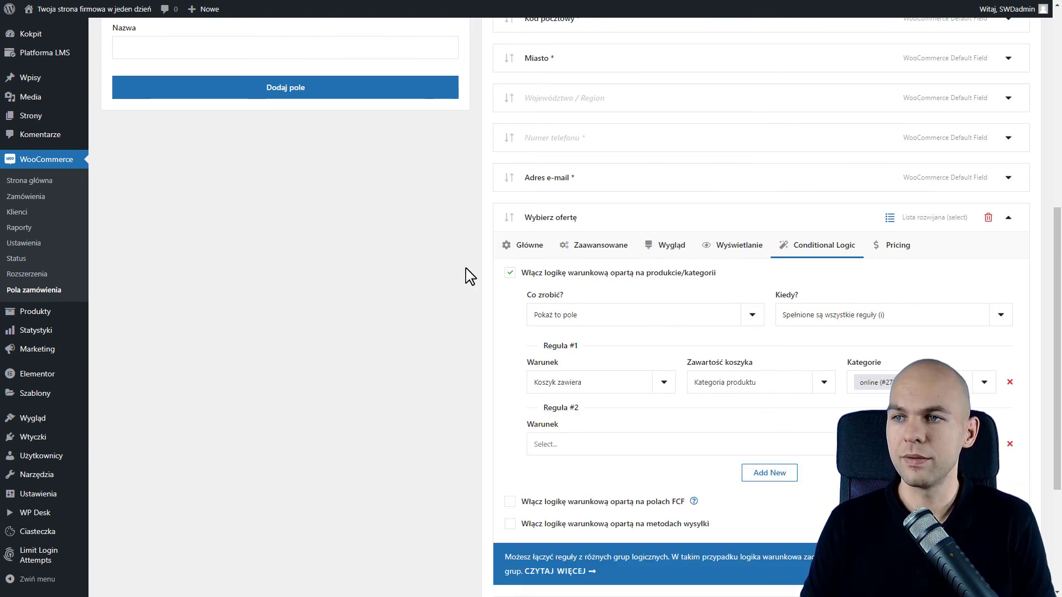
click(509, 272)
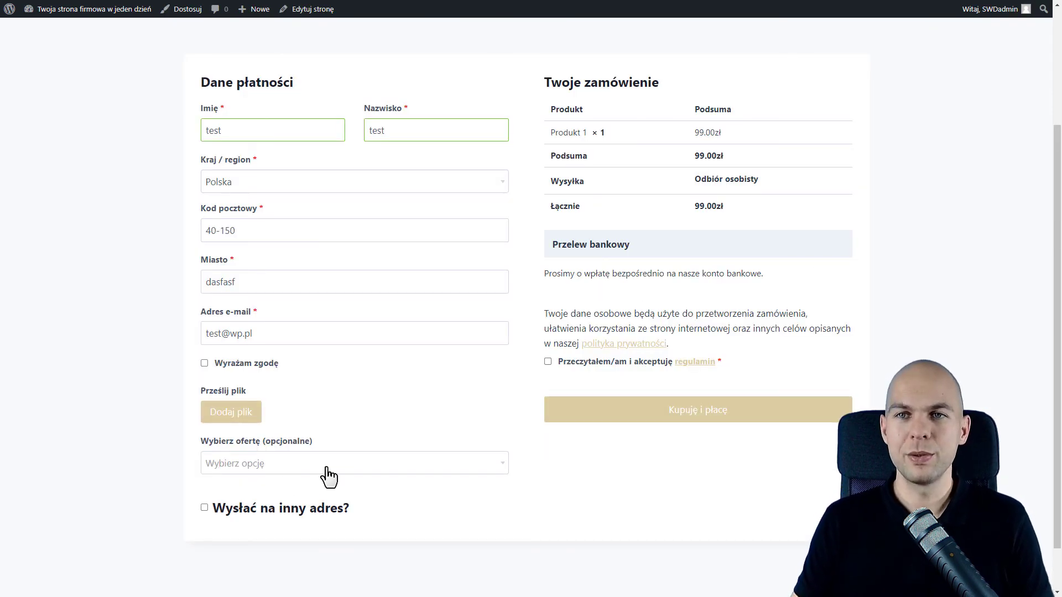
Step: On the store's checkout page, choose "Opcja 1 (+ 5% sumy całkowitej)" in the "Wybierz ofertę" field
click(204, 363)
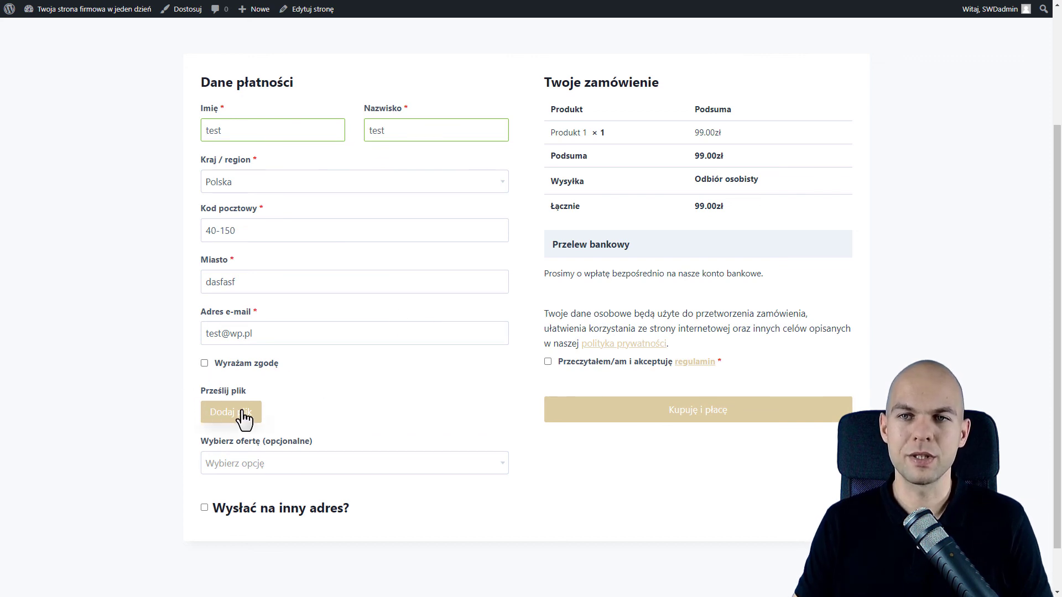
scroll(310, 371, down, 1)
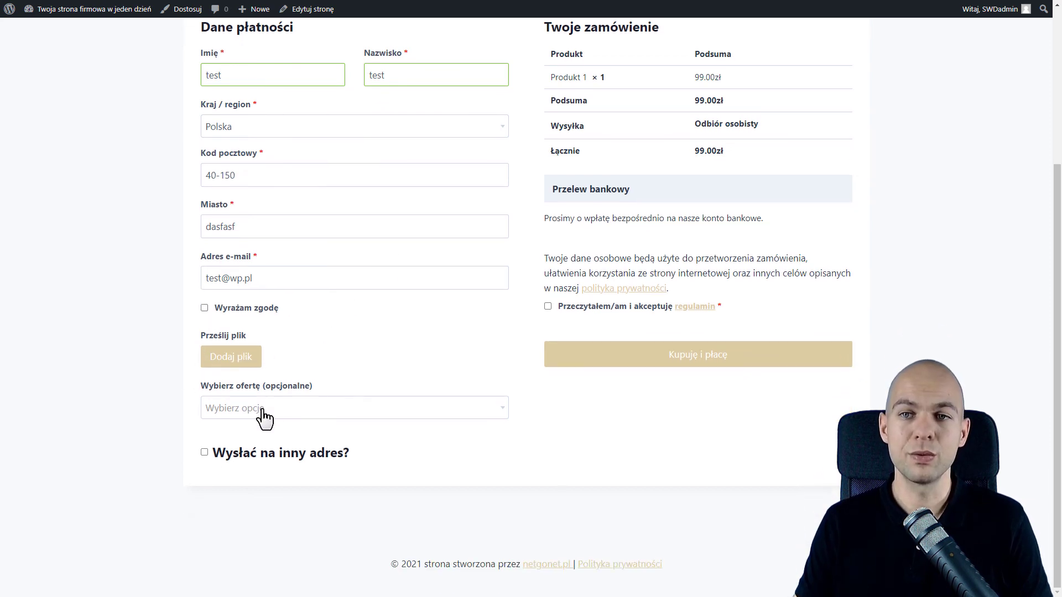
click(264, 418)
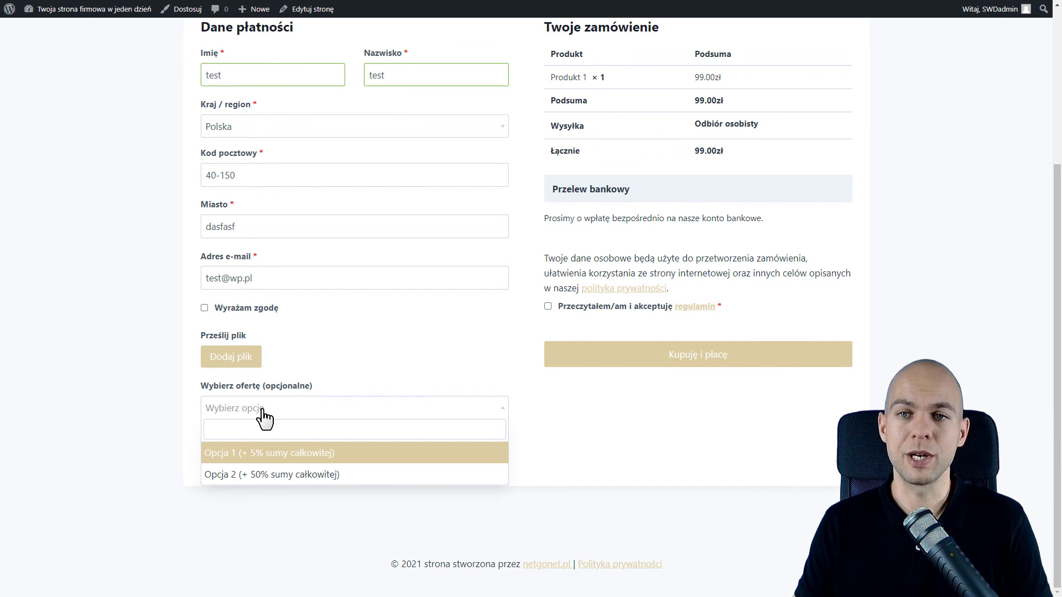
click(219, 458)
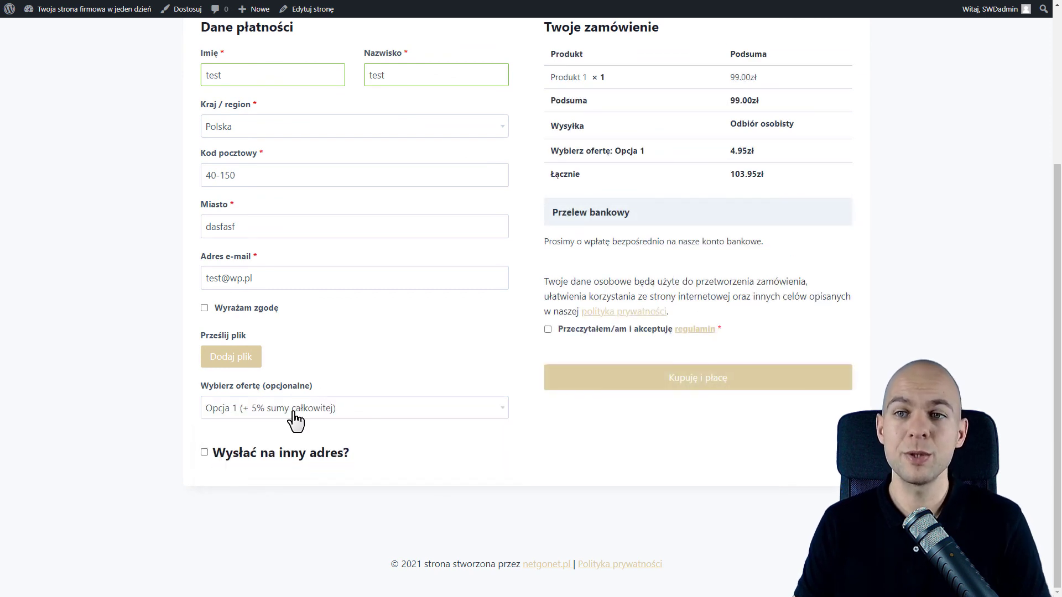
Step: Test the offer pricing by switching "Wybierz ofertę" to "Opcja 2 (+ 50% sumy całkowitej)" and back to Opcja 1
click(291, 412)
click(248, 476)
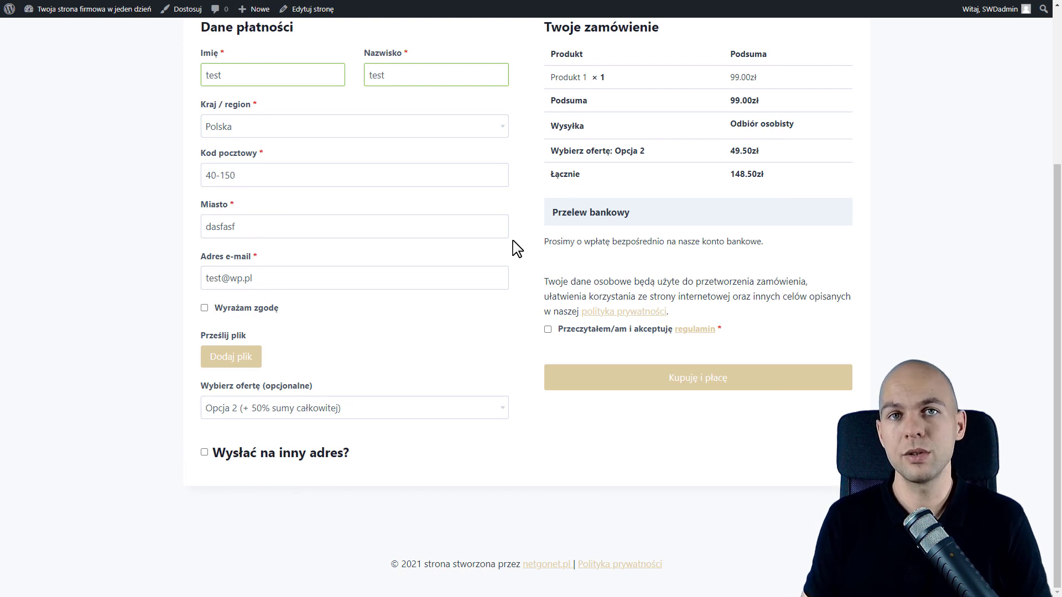
click(352, 419)
click(270, 458)
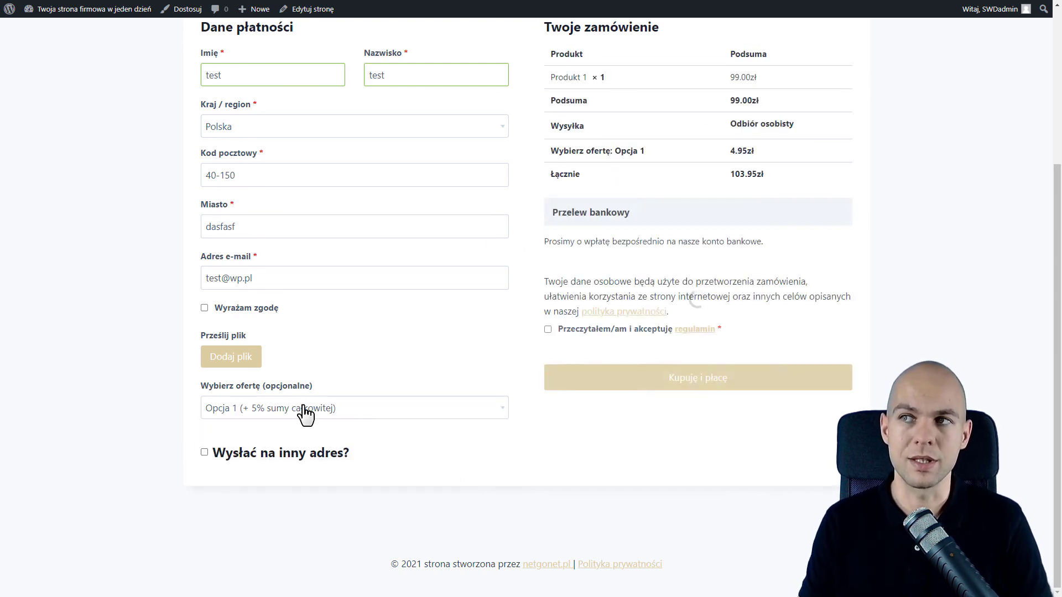